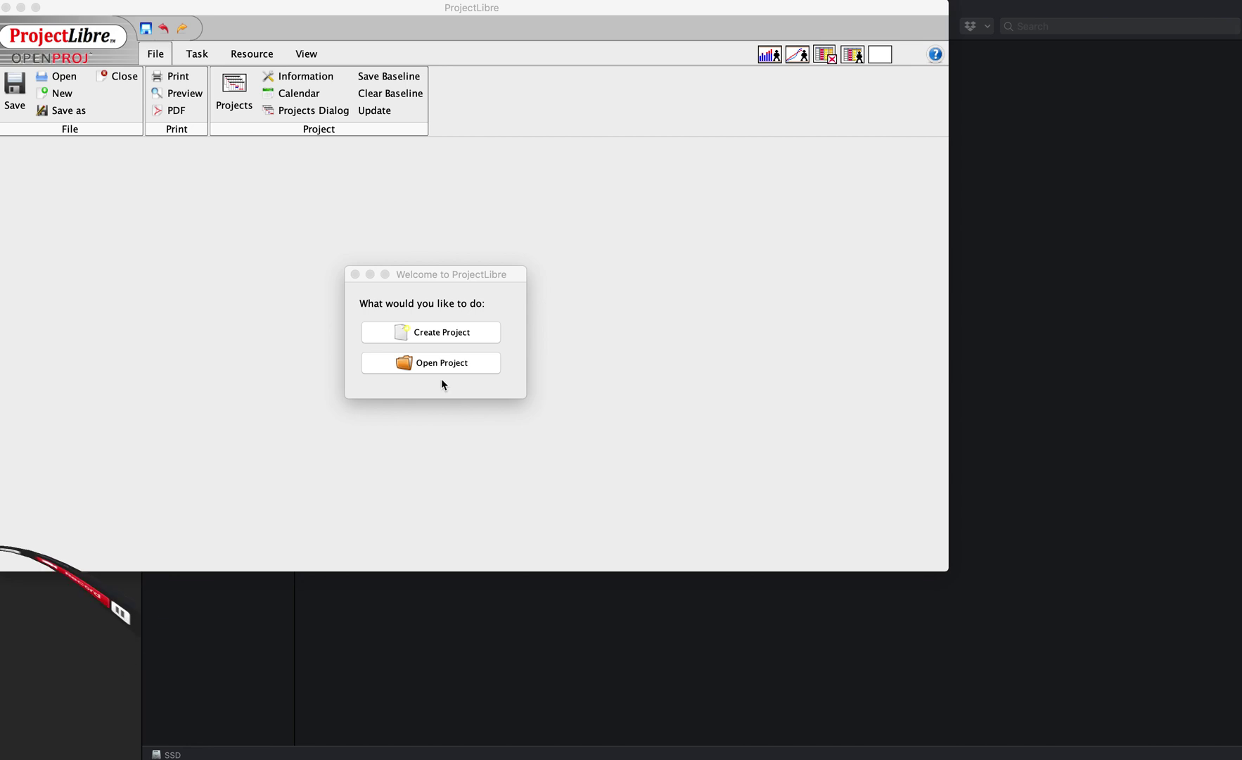
Create a new project named 'Example tasks' from the Welcome dialog
{"action": "left_click", "coordinate": [468, 336]}
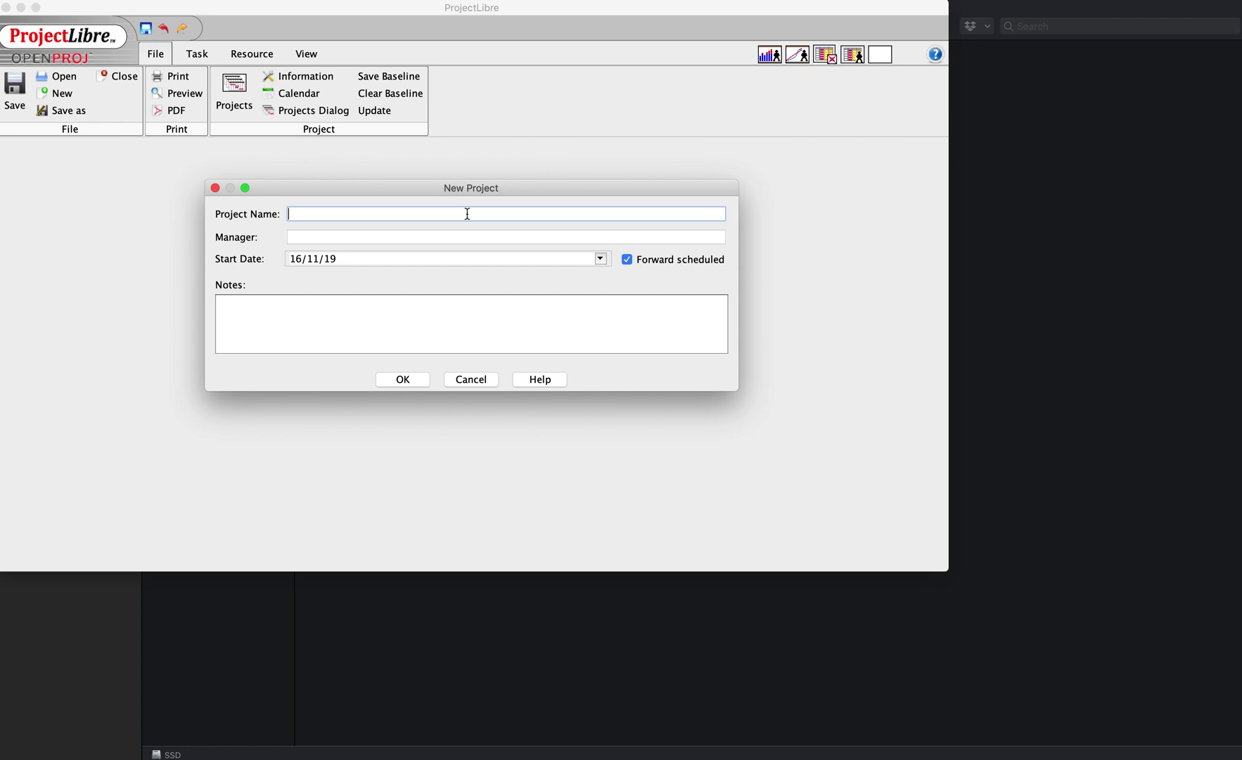
{"action": "type", "text": "Example tasks"}
{"action": "left_click", "coordinate": [402, 380]}
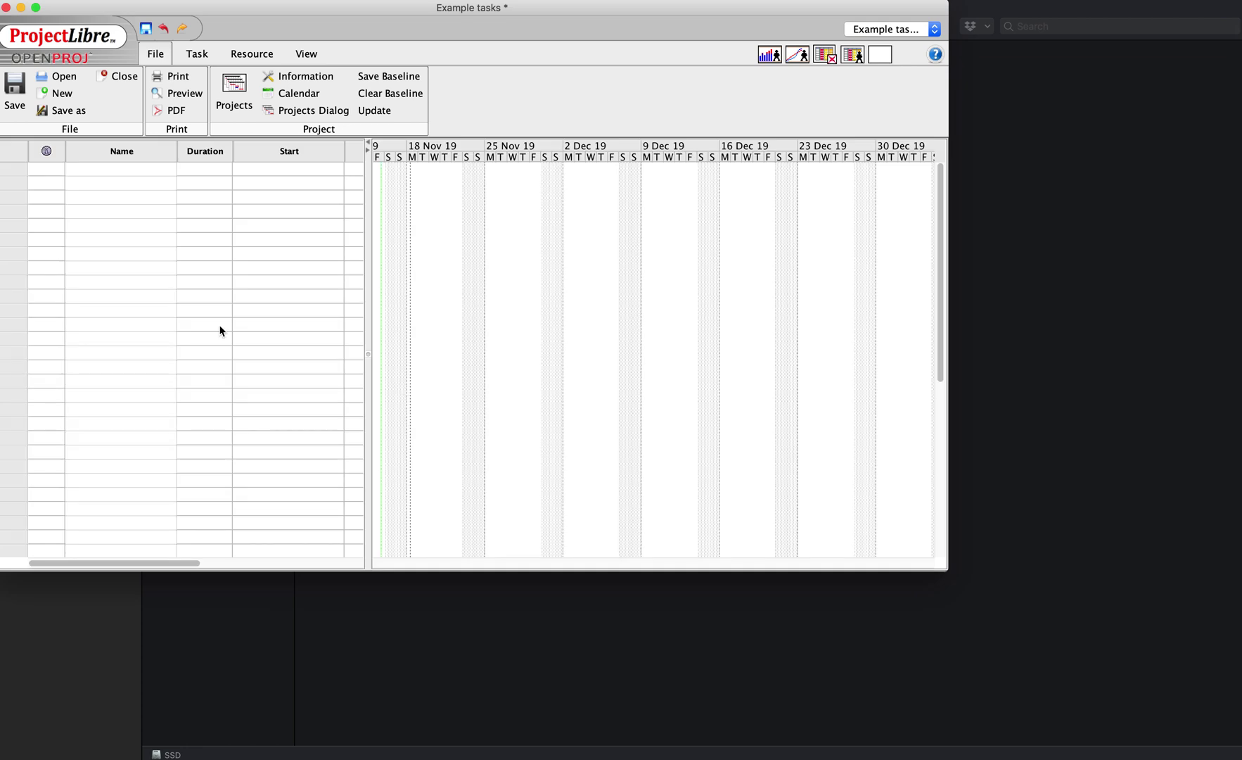
{"action": "left_click", "coordinate": [116, 170]}
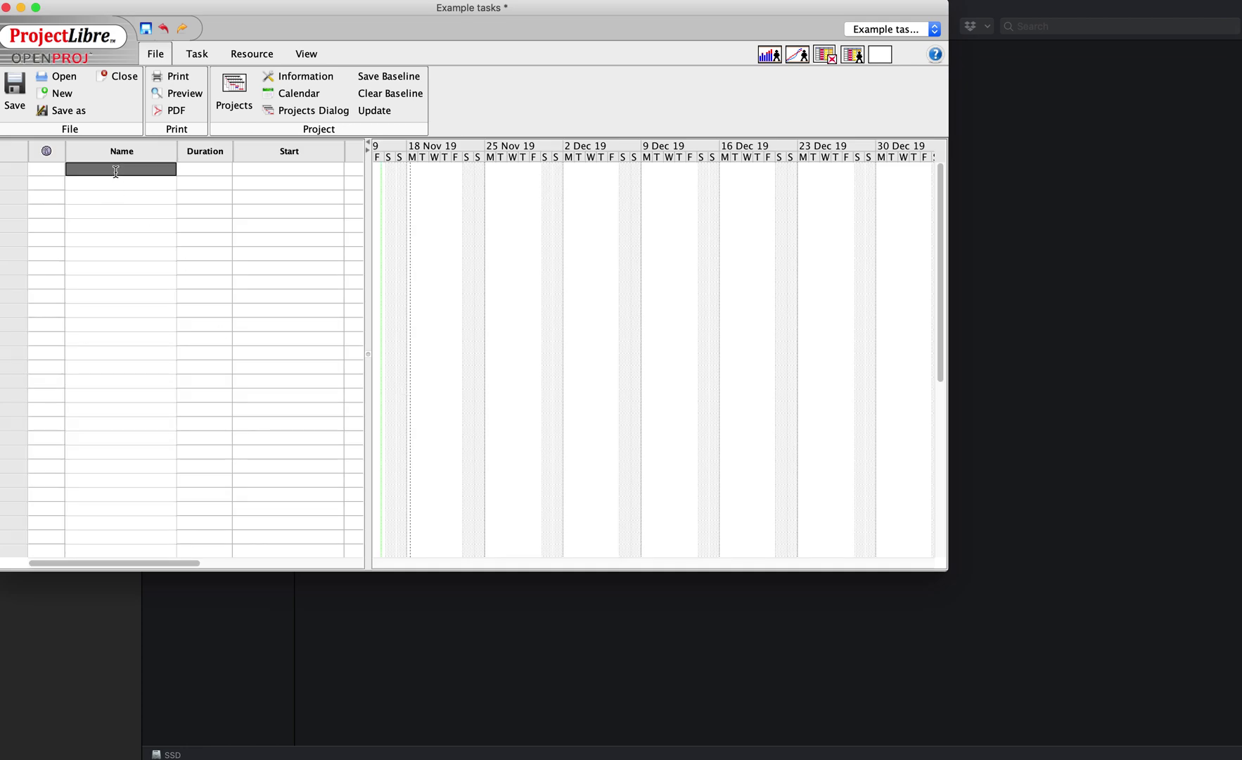
Enter the first six tasks: Talk to client, Write up the meeting, List requirements, Make a Gantt chart, Draw a moodboard, Draw a mindmap
{"action": "type", "text": "Talk to client"}
{"action": "key", "text": "Return"}
{"action": "type", "text": "Write  up"}
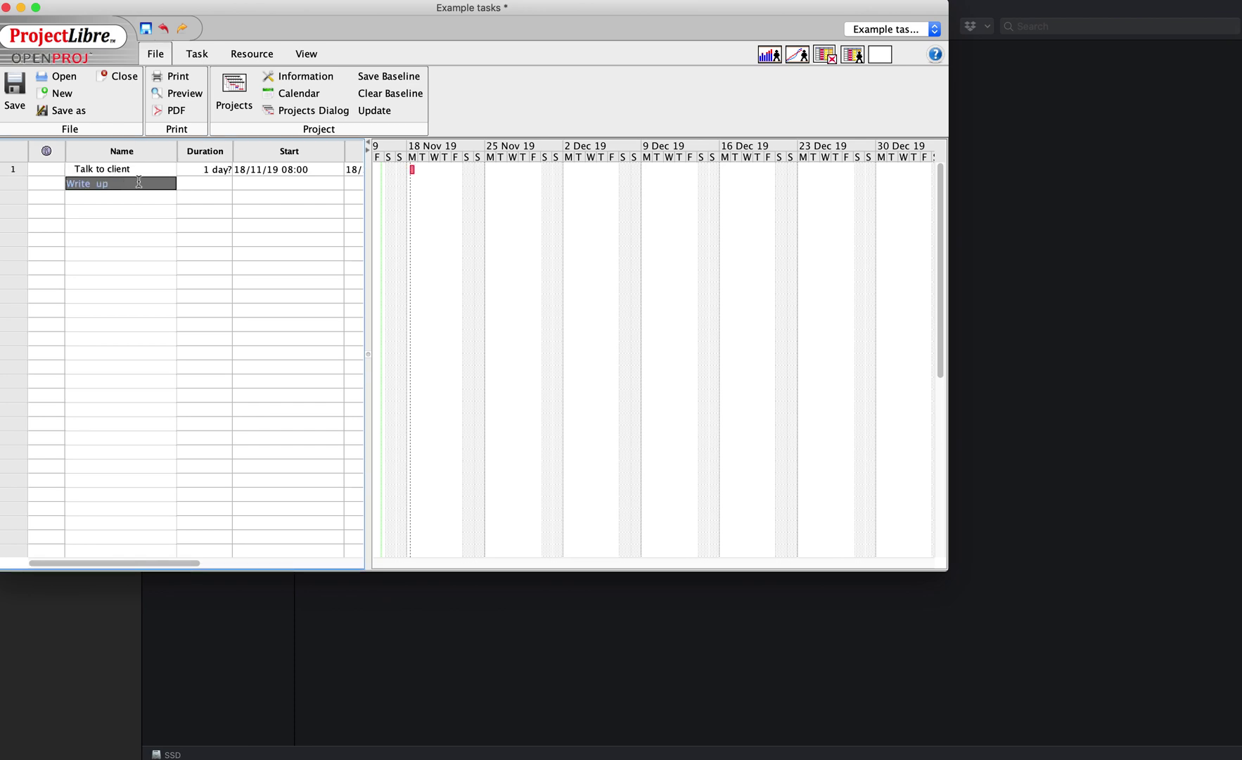
{"action": "type", "text": " the meeting"}
{"action": "key", "text": "Return"}
{"action": "type", "text": "List requirements"}
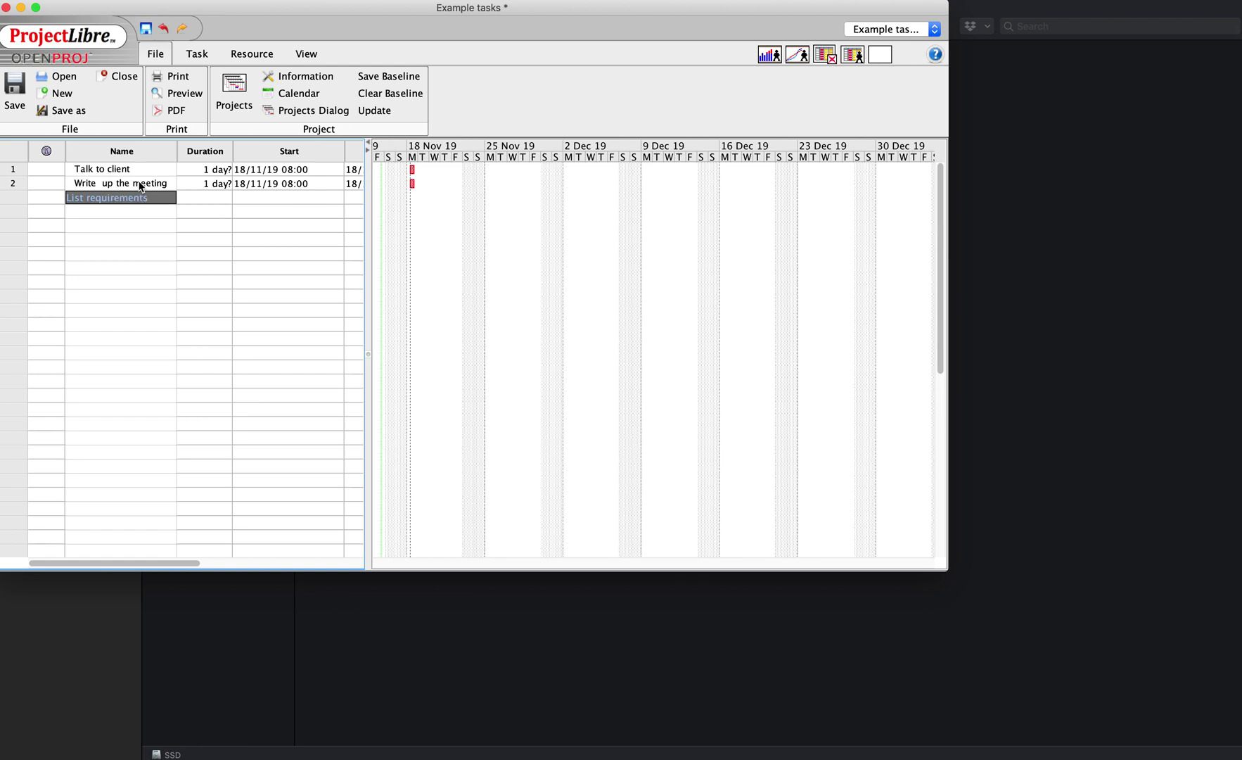
{"action": "key", "text": "Return"}
{"action": "type", "text": "Make a Gant"}
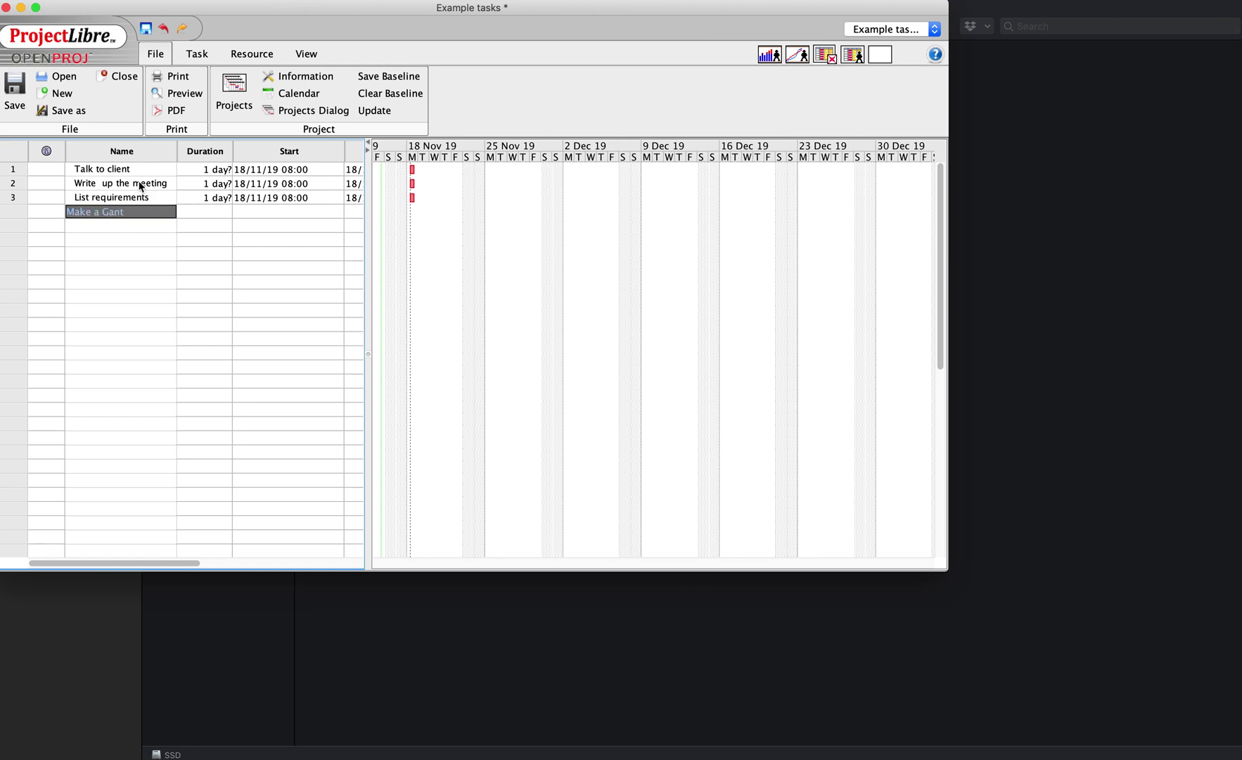
{"action": "type", "text": "t chart"}
{"action": "key", "text": "Return"}
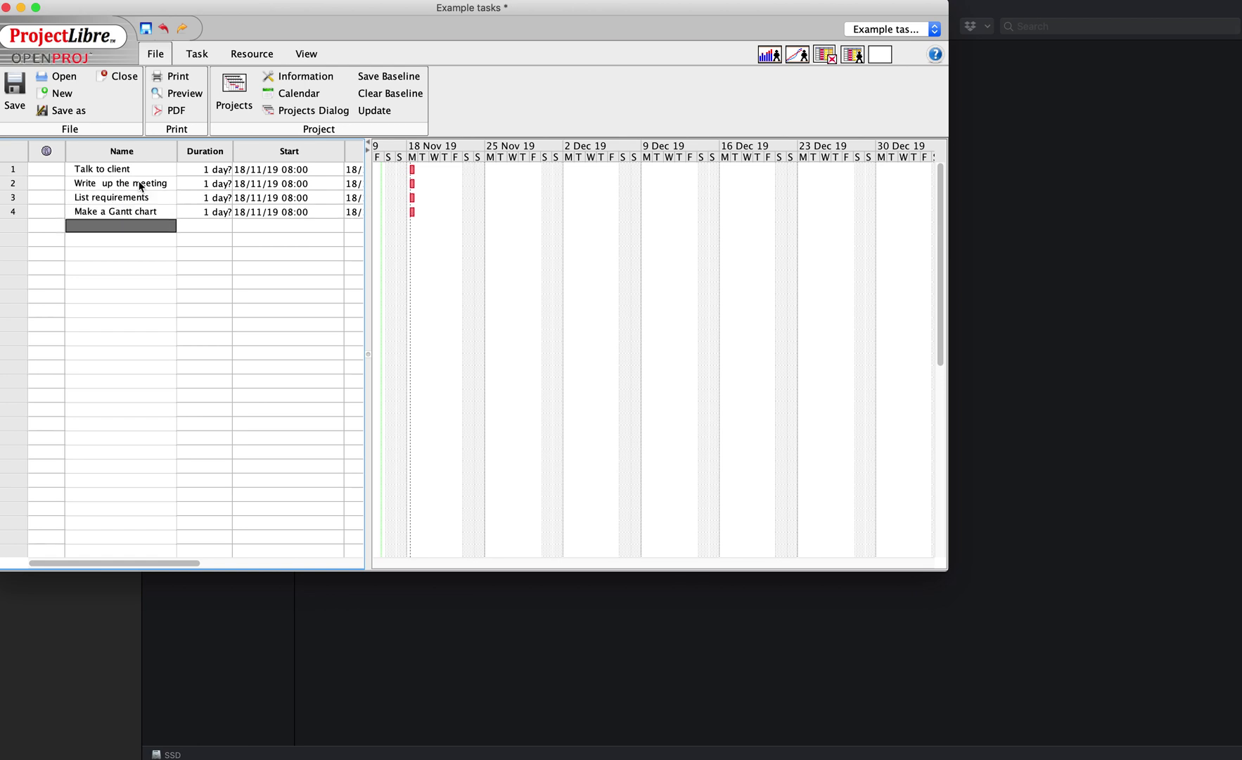
{"action": "type", "text": "Draw a moodboard"}
{"action": "key", "text": "Return"}
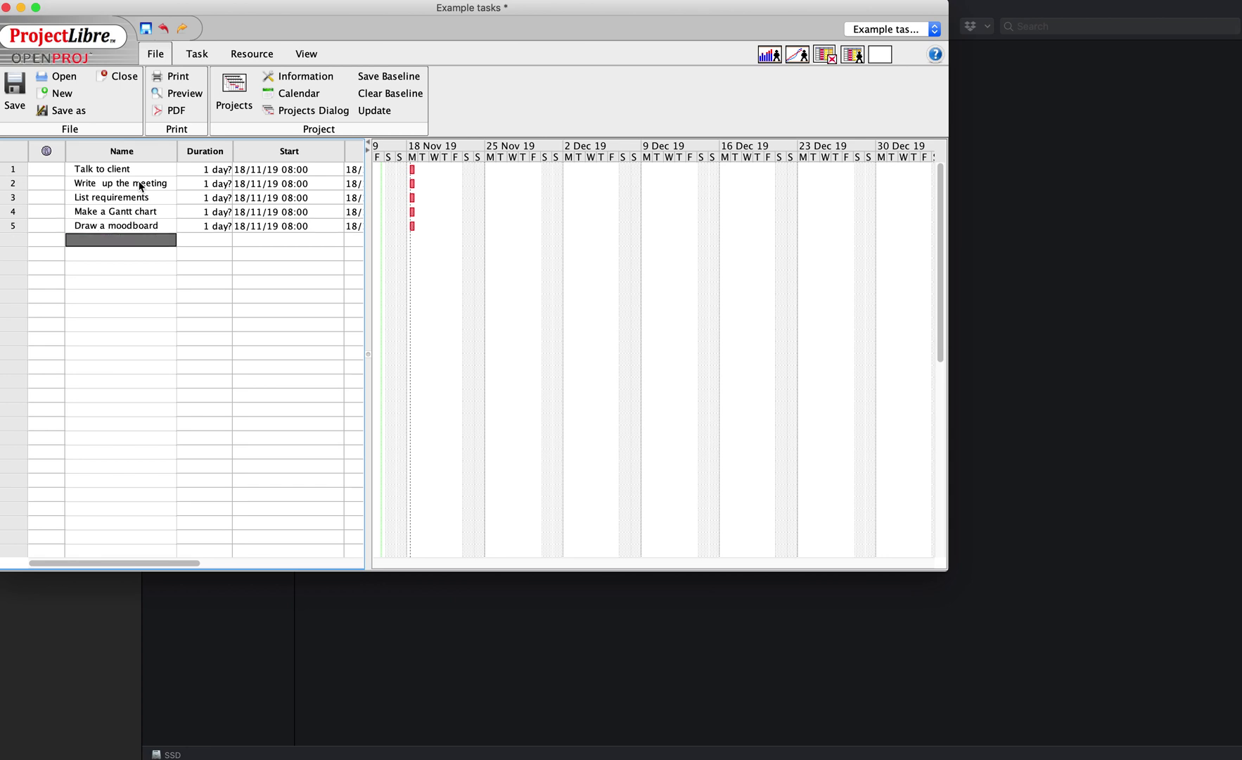
{"action": "type", "text": "Draw a mindmap"}
{"action": "key", "text": "Return"}
Add tasks Work out critical path, Produce a storyboard, Talk with the client again and Update design
{"action": "type", "text": "Work out critical path"}
{"action": "key", "text": "Return"}
{"action": "type", "text": "Produce a storyboard"}
{"action": "key", "text": "Return"}
{"action": "type", "text": "Talk with the client"}
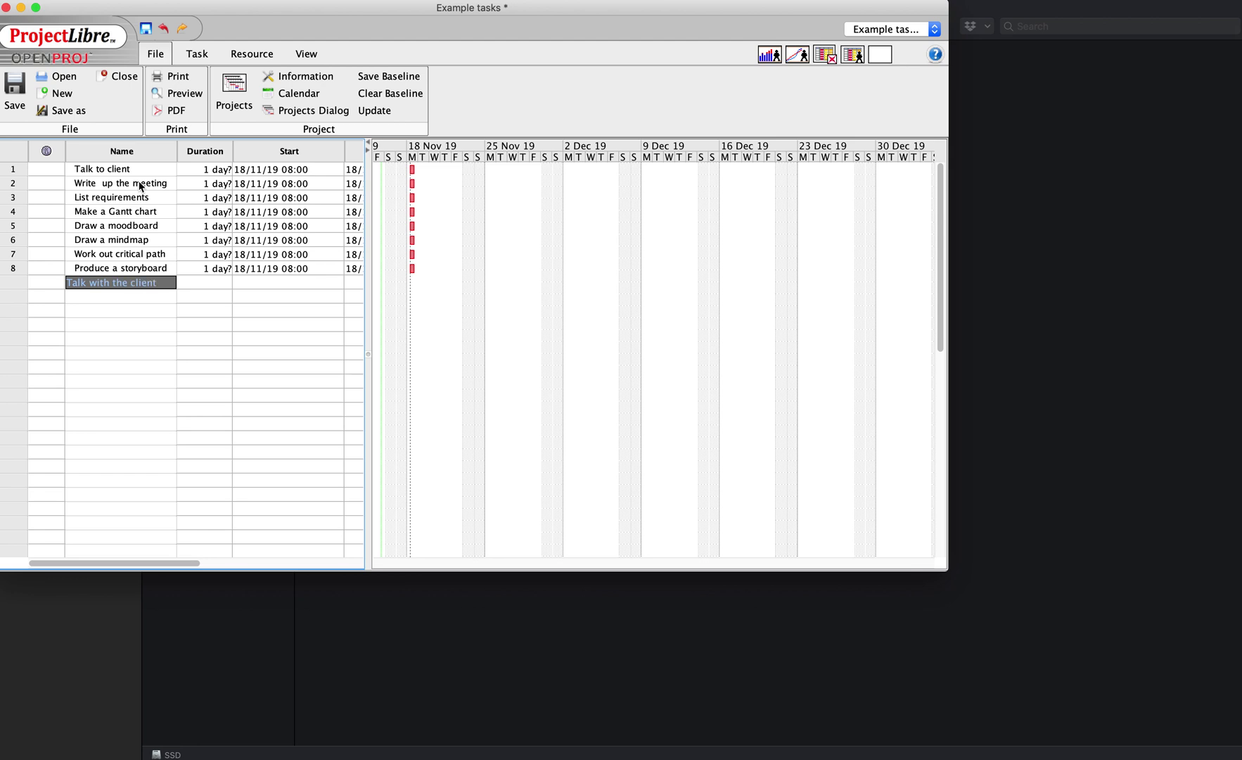
{"action": "type", "text": " again"}
{"action": "key", "text": "Return"}
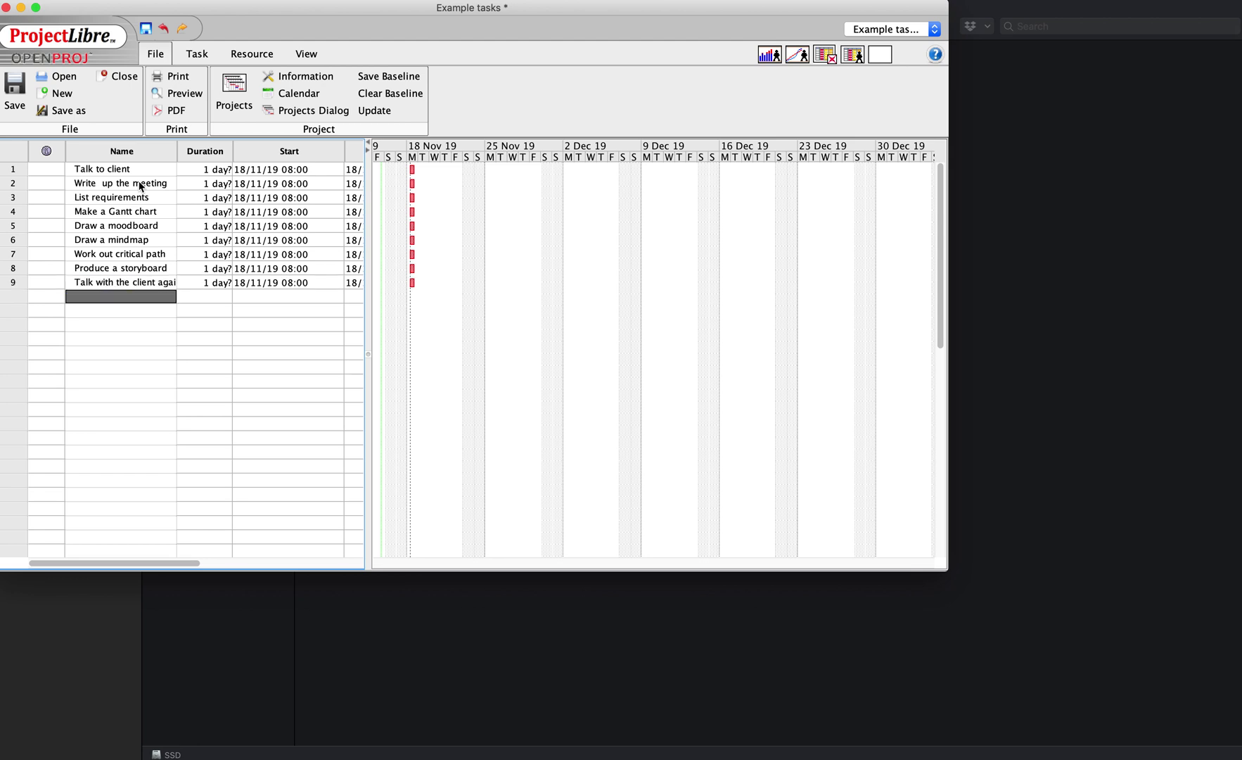
{"action": "type", "text": "Update design"}
{"action": "key", "text": "Return"}
{"action": "key", "text": "Up"}
{"action": "key", "text": "Up"}
{"action": "key", "text": "Up"}
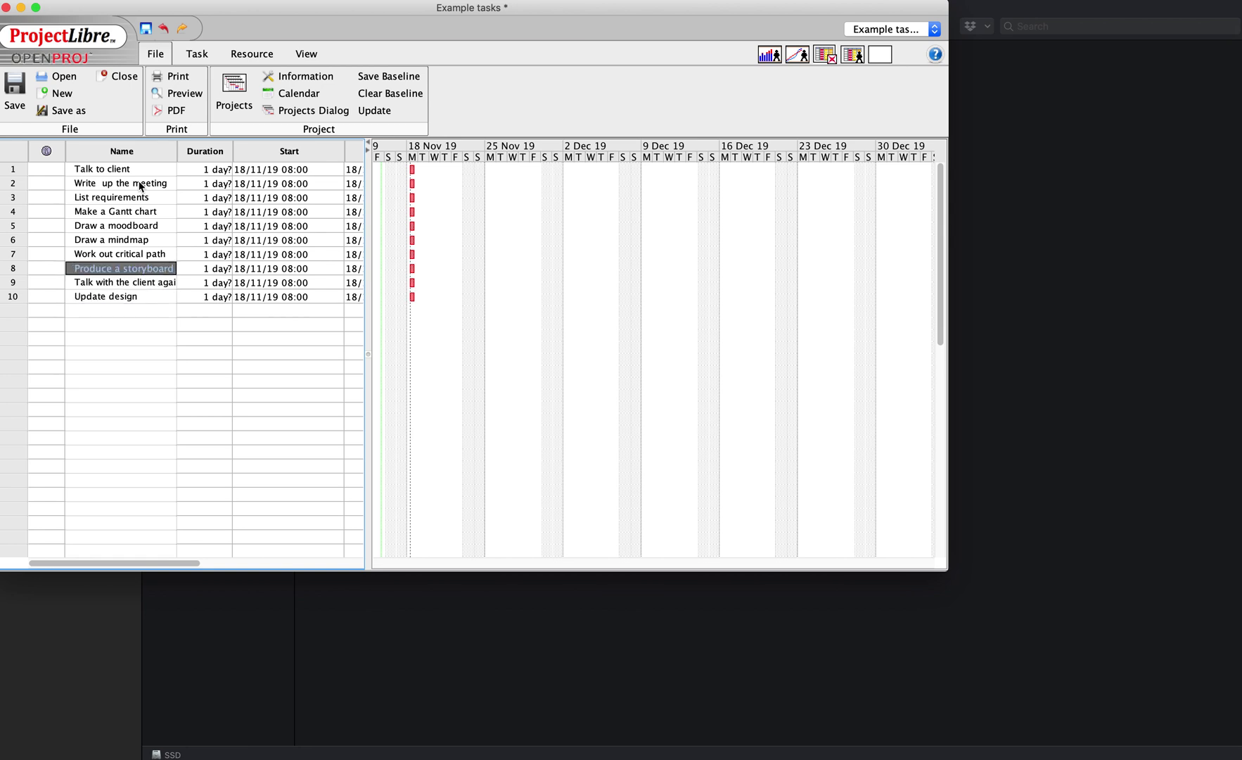
{"action": "key", "text": "Down"}
{"action": "key", "text": "Down"}
{"action": "key", "text": "Down"}
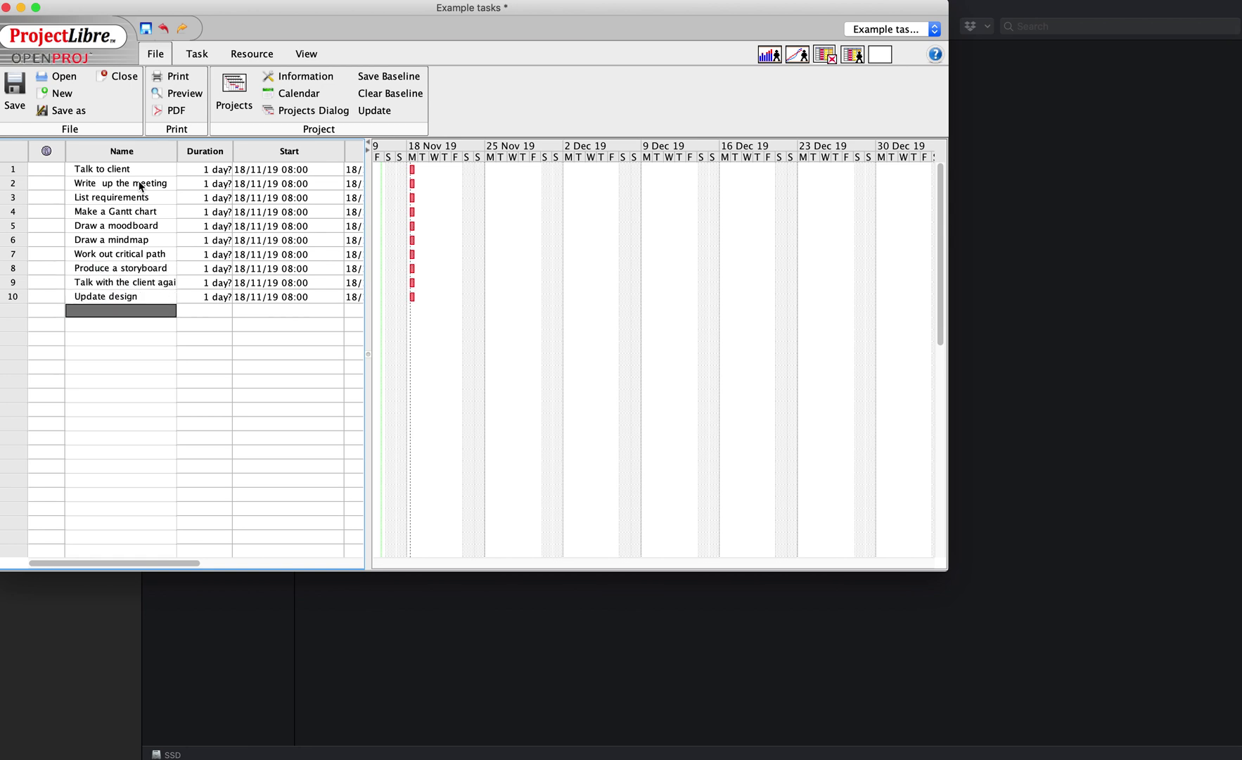
Add the final tasks Implement the design, Test design and Release design
{"action": "type", "text": "Implement the design"}
{"action": "key", "text": "Return"}
{"action": "type", "text": "Test design"}
{"action": "key", "text": "Return"}
{"action": "type", "text": "Release design"}
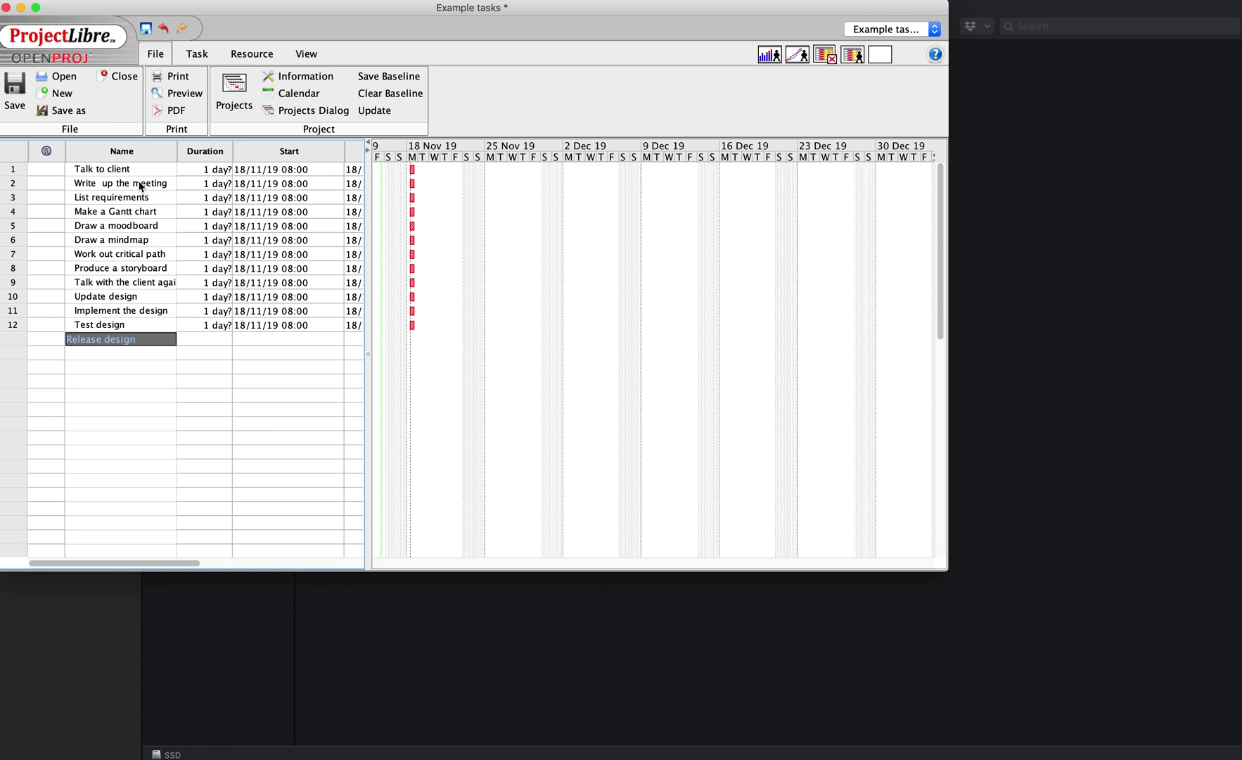
{"action": "key", "text": "Return"}
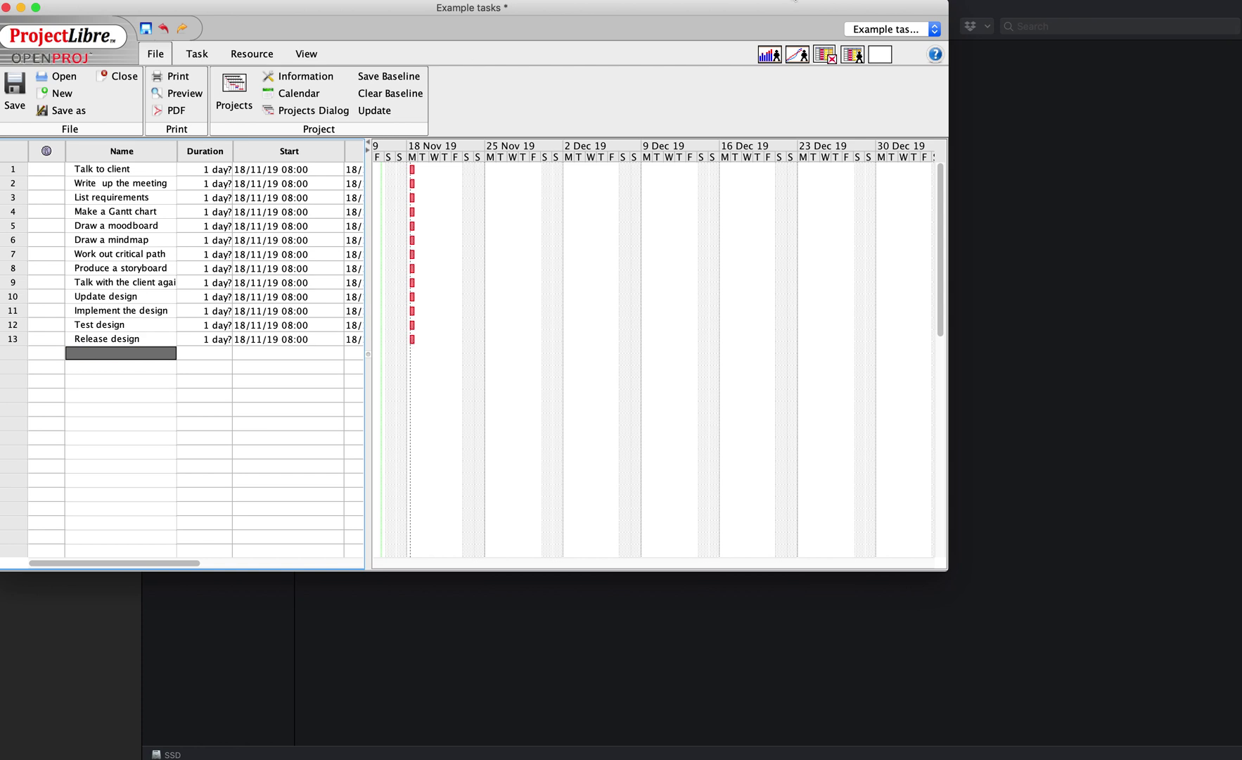
Maximise the window and widen the task table to reveal the Finish and Predecessors columns
{"action": "double_click", "coordinate": [752, 10]}
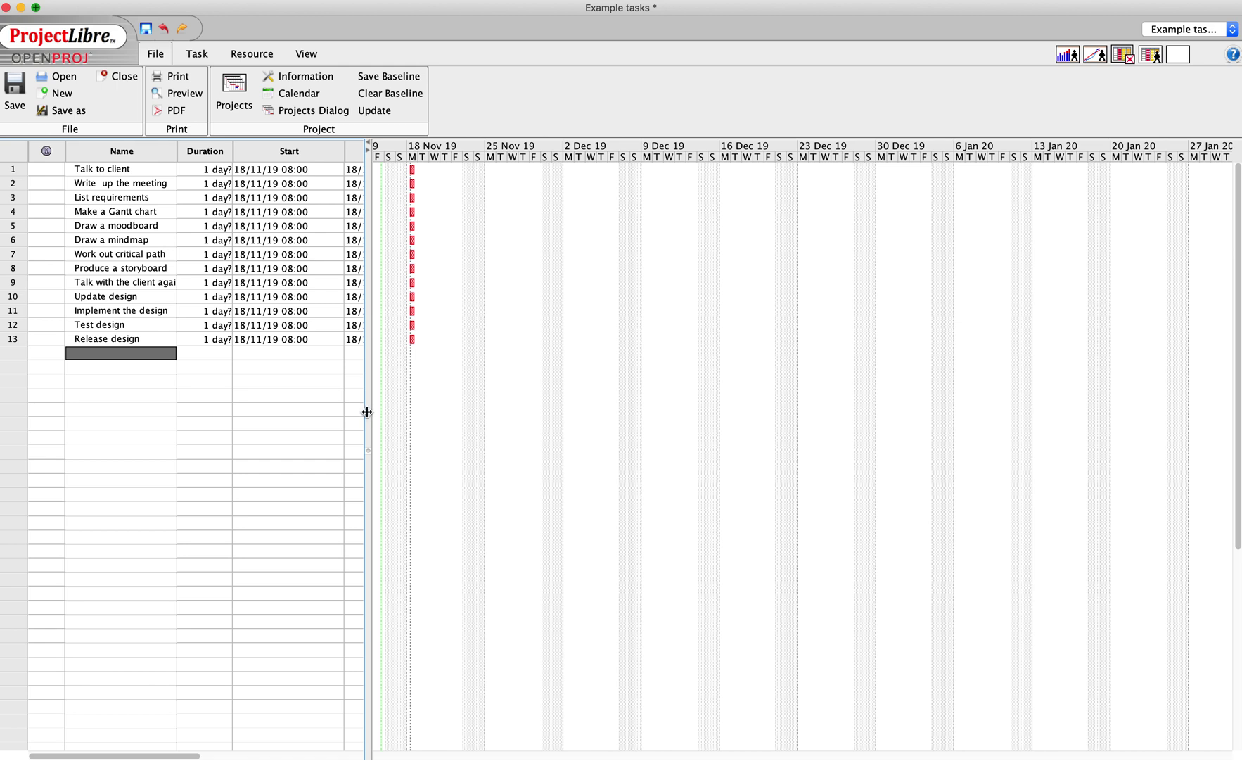
{"action": "left_click_drag", "start_coordinate": [366, 412], "coordinate": [528, 415]}
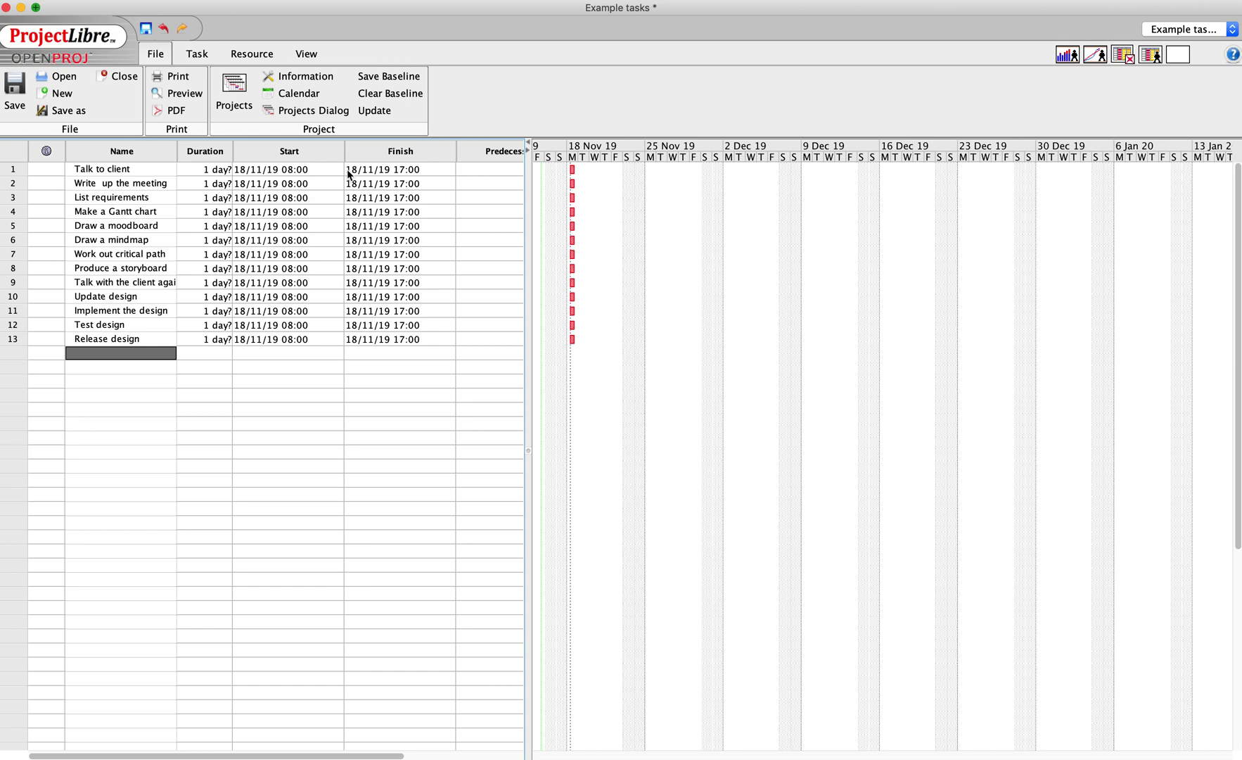
{"action": "left_click_drag", "start_coordinate": [530, 320], "coordinate": [546, 327]}
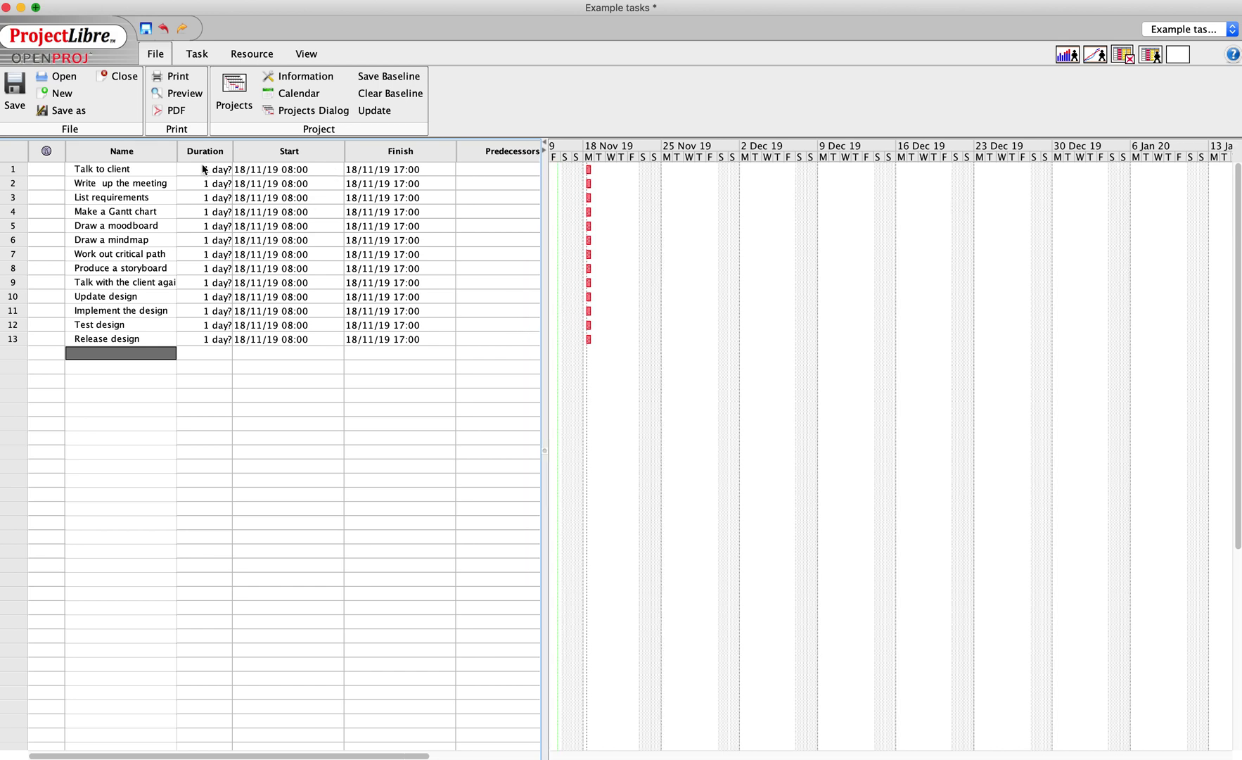
Give the first two tasks 0.5 days each, and List requirements and Make a Gantt chart 2 days each
{"action": "double_click", "coordinate": [215, 169]}
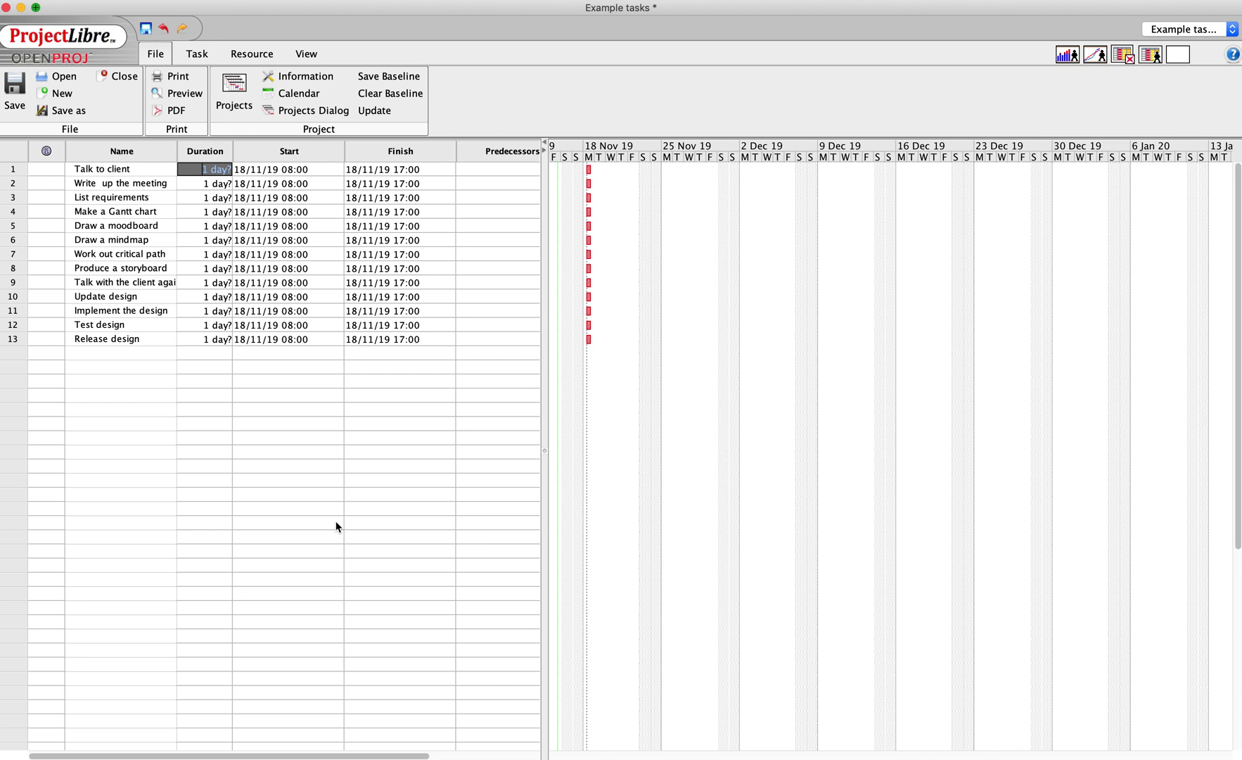
{"action": "type", "text": "0.5"}
{"action": "key", "text": "BackSpace"}
{"action": "key", "text": "BackSpace"}
{"action": "type", "text": ".5"}
{"action": "key", "text": "Return"}
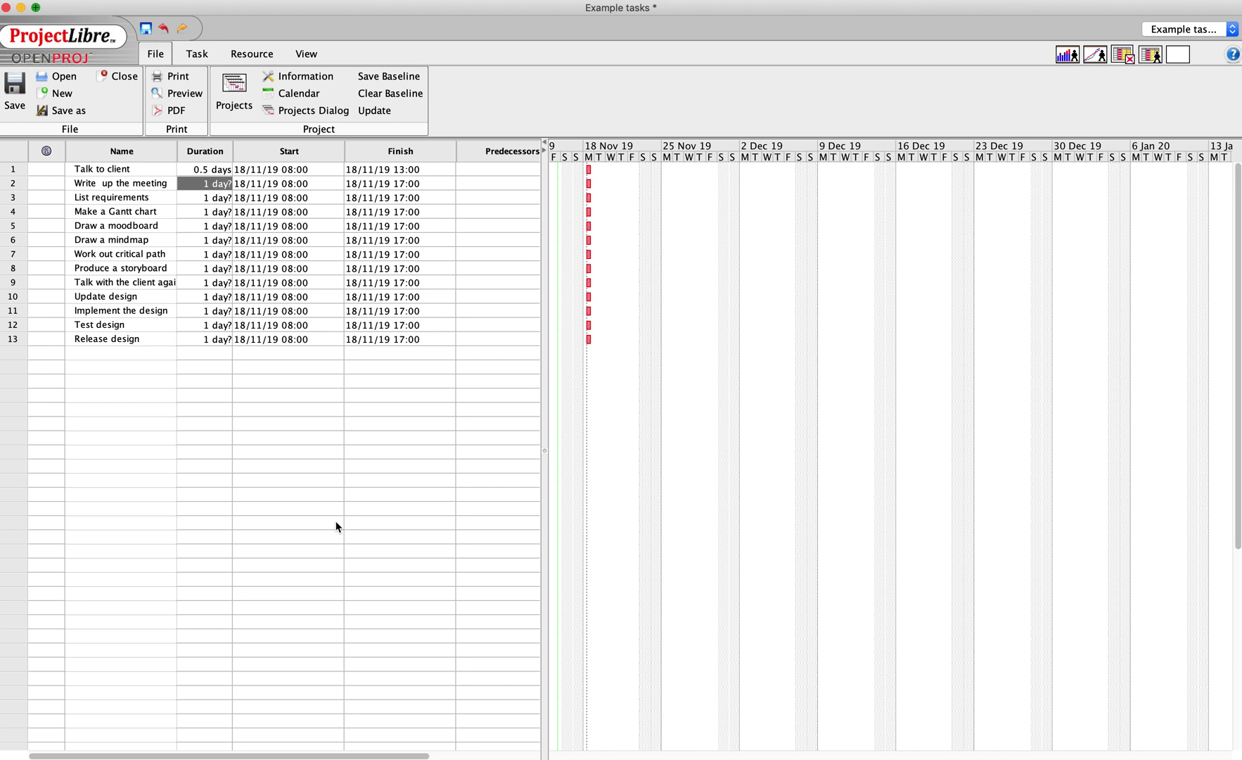
{"action": "type", "text": "0.5"}
{"action": "key", "text": "Return"}
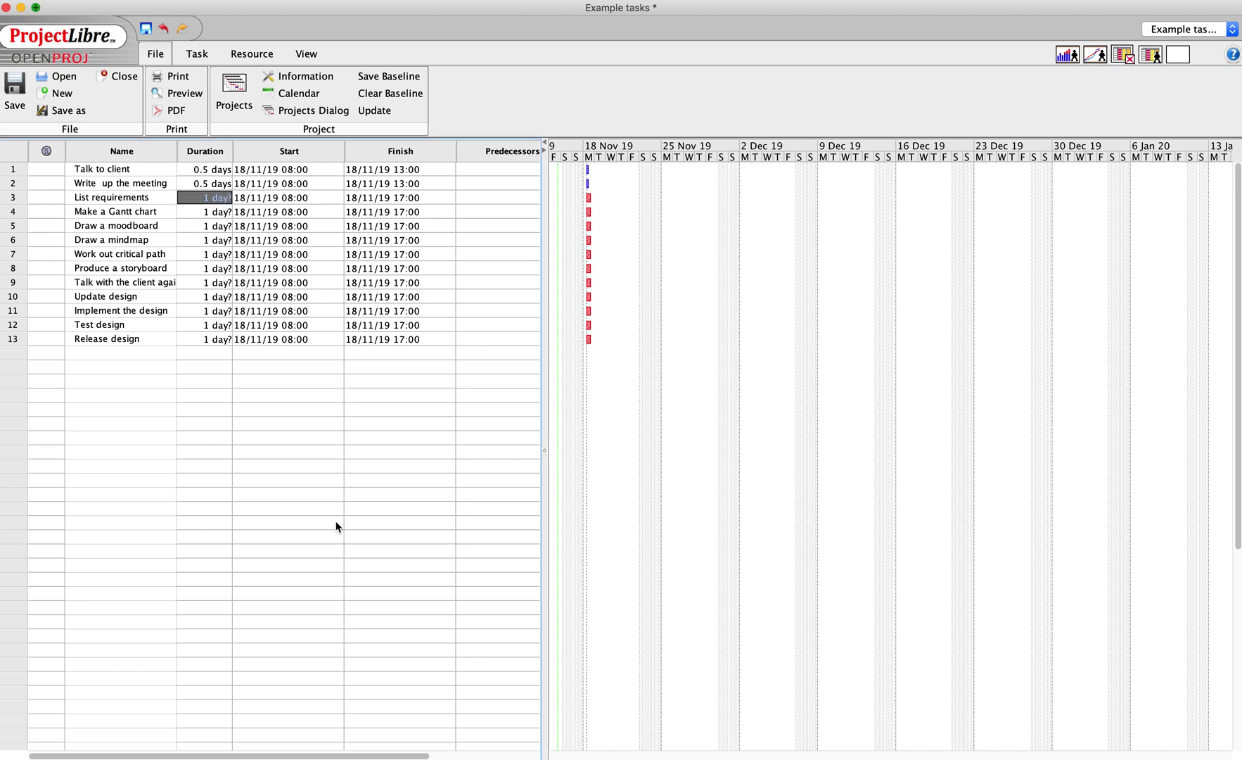
{"action": "type", "text": "2"}
{"action": "key", "text": "Return"}
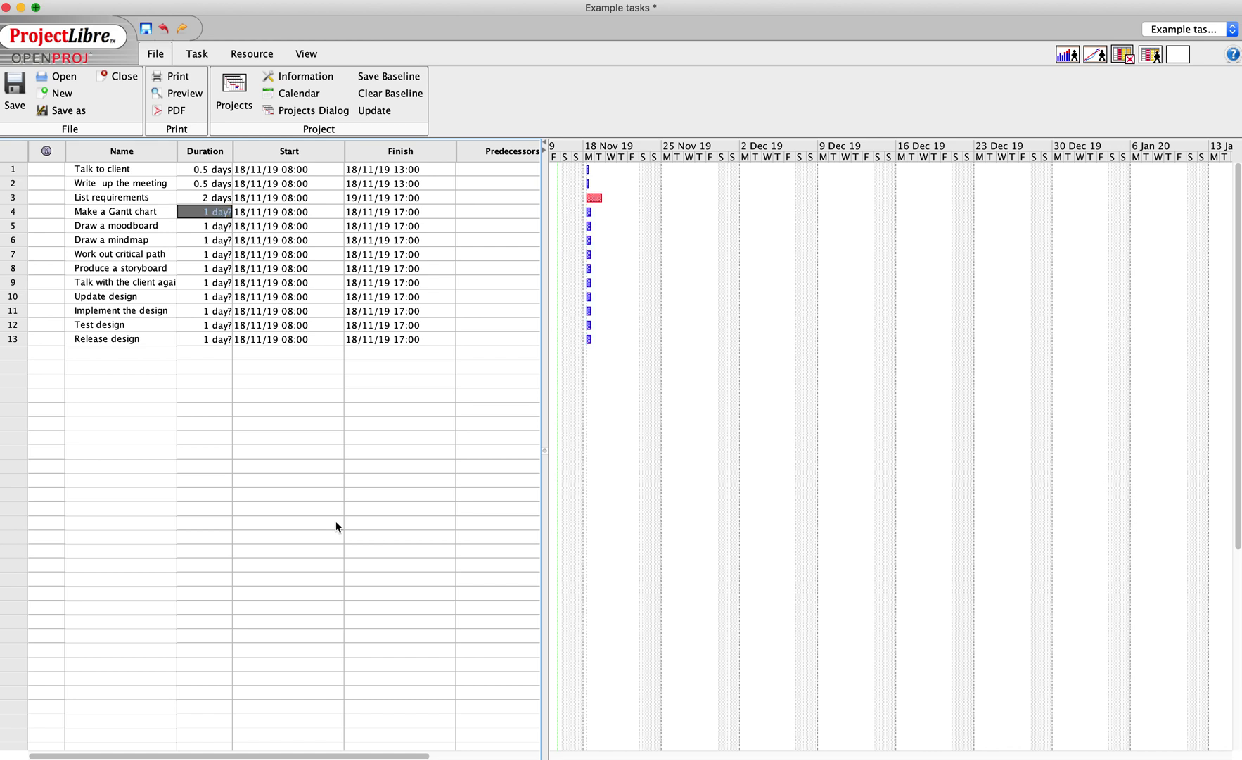
{"action": "type", "text": "2"}
{"action": "key", "text": "Return"}
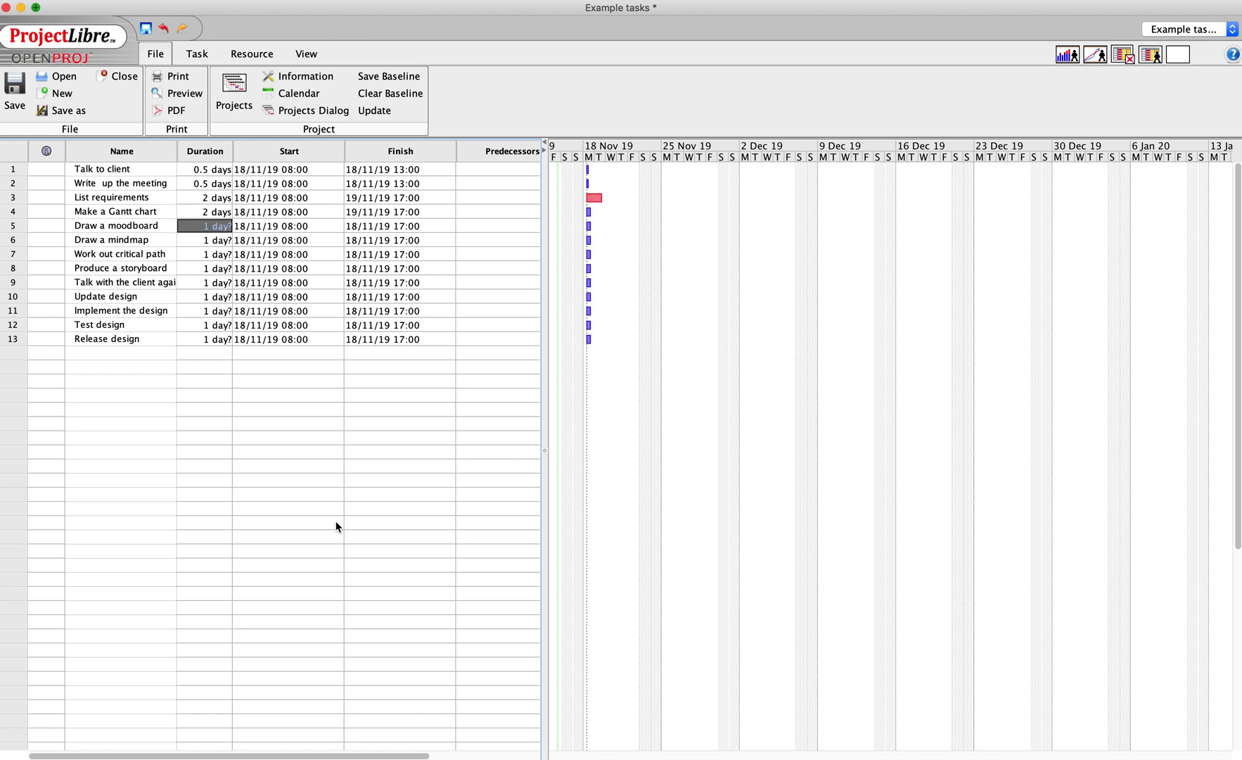
Set durations for tasks 5–9, including 3 days each for moodboard and mindmap and 5 for the storyboard
{"action": "type", "text": "3"}
{"action": "key", "text": "Return"}
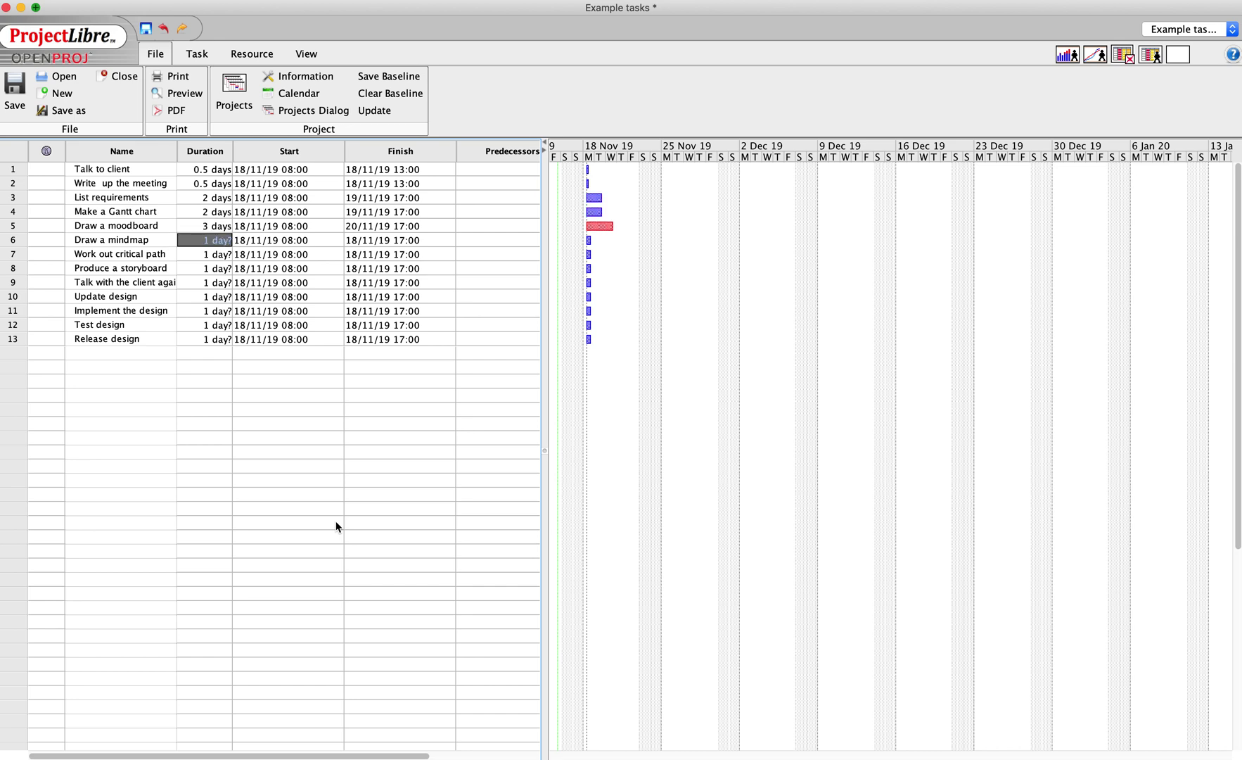
{"action": "type", "text": "3"}
{"action": "key", "text": "Return"}
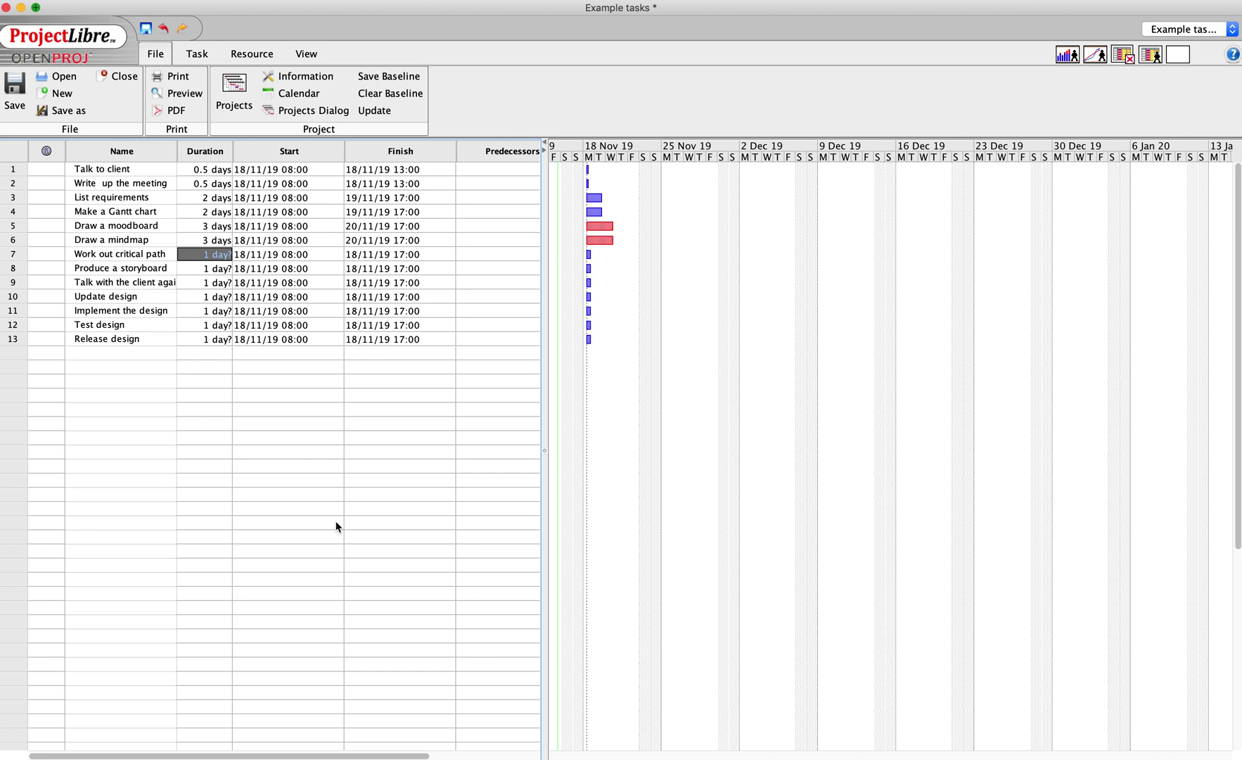
{"action": "type", "text": "1"}
{"action": "key", "text": "Return"}
{"action": "type", "text": "5"}
{"action": "key", "text": "Return"}
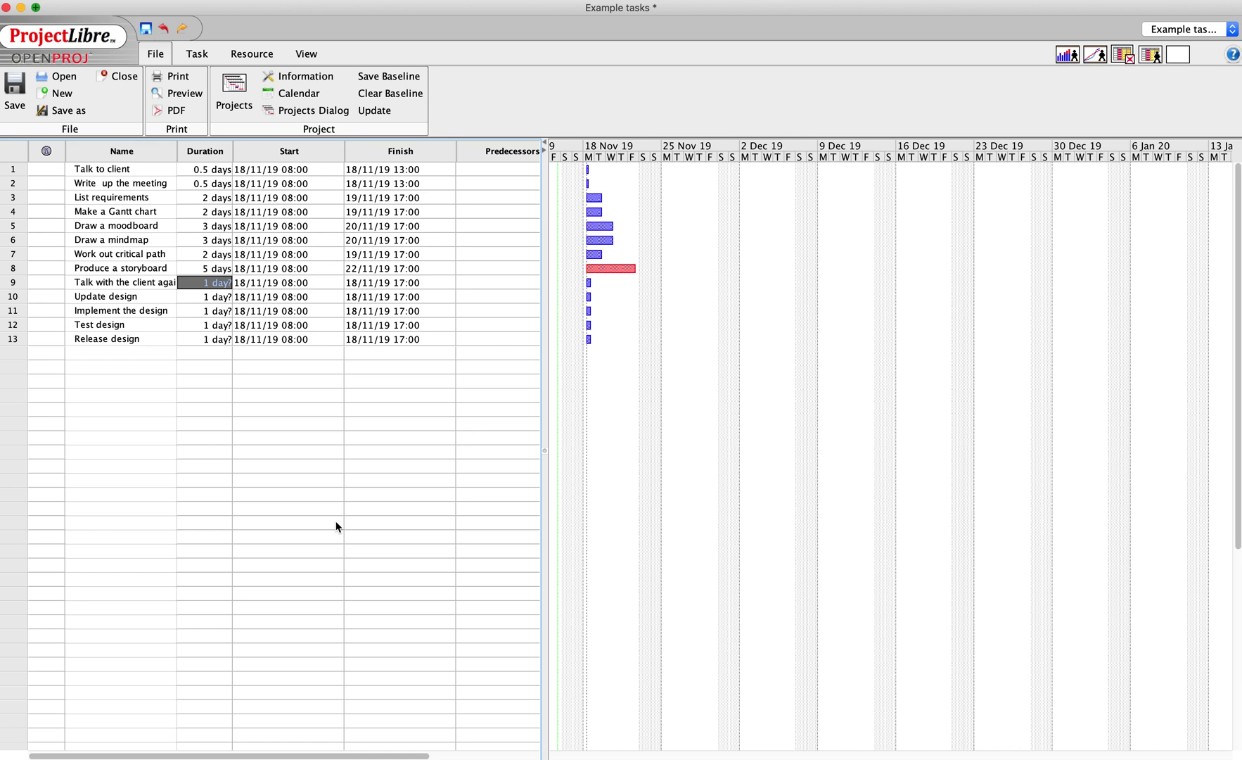
{"action": "type", "text": "2"}
{"action": "key", "text": "Return"}
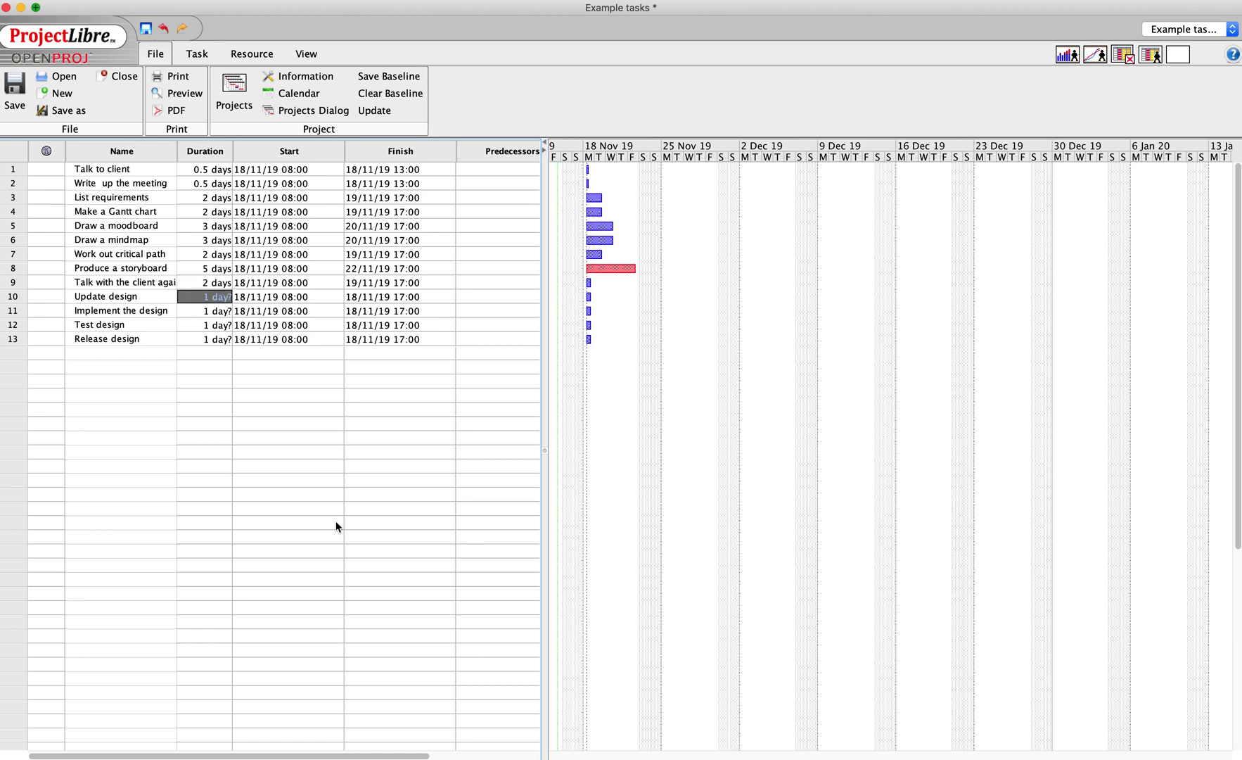
Give Update design and Implement the design 7 days each, Test design 3 days, Release design 1 day
{"action": "type", "text": "7"}
{"action": "key", "text": "Return"}
{"action": "type", "text": "7"}
{"action": "key", "text": "Return"}
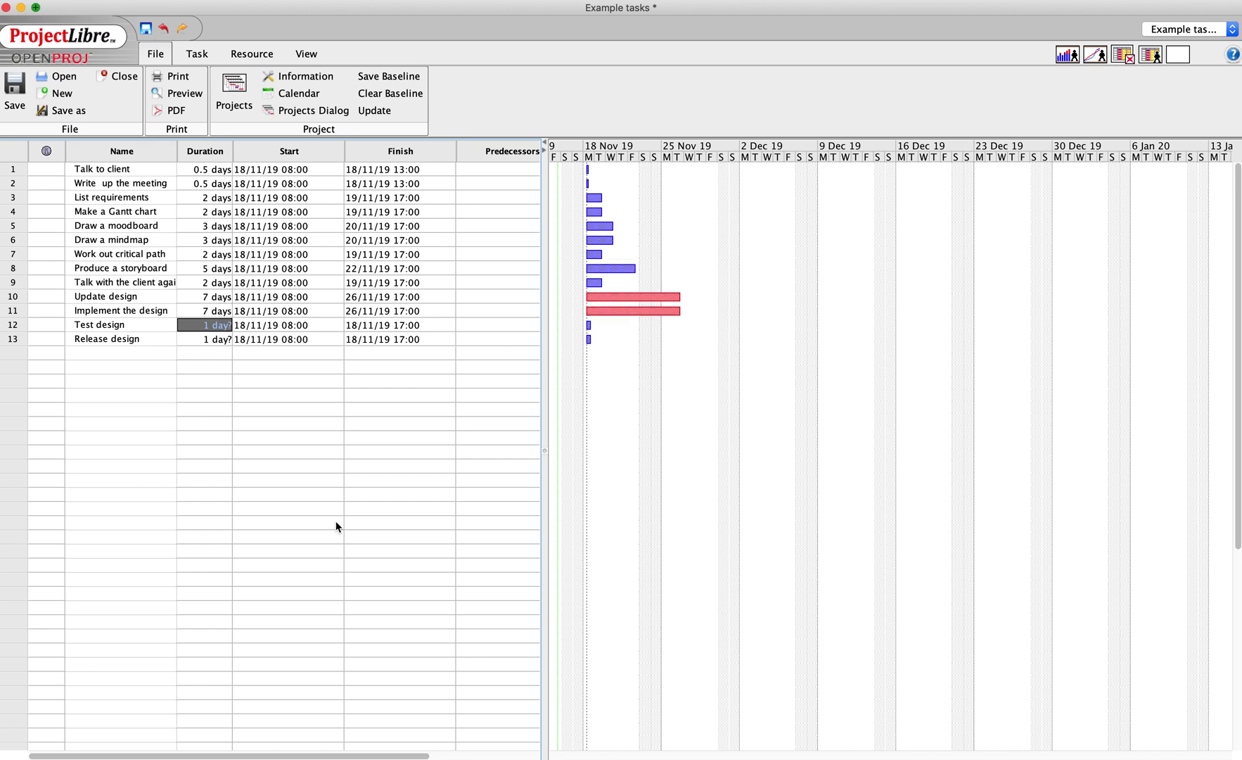
{"action": "type", "text": "3"}
{"action": "key", "text": "Return"}
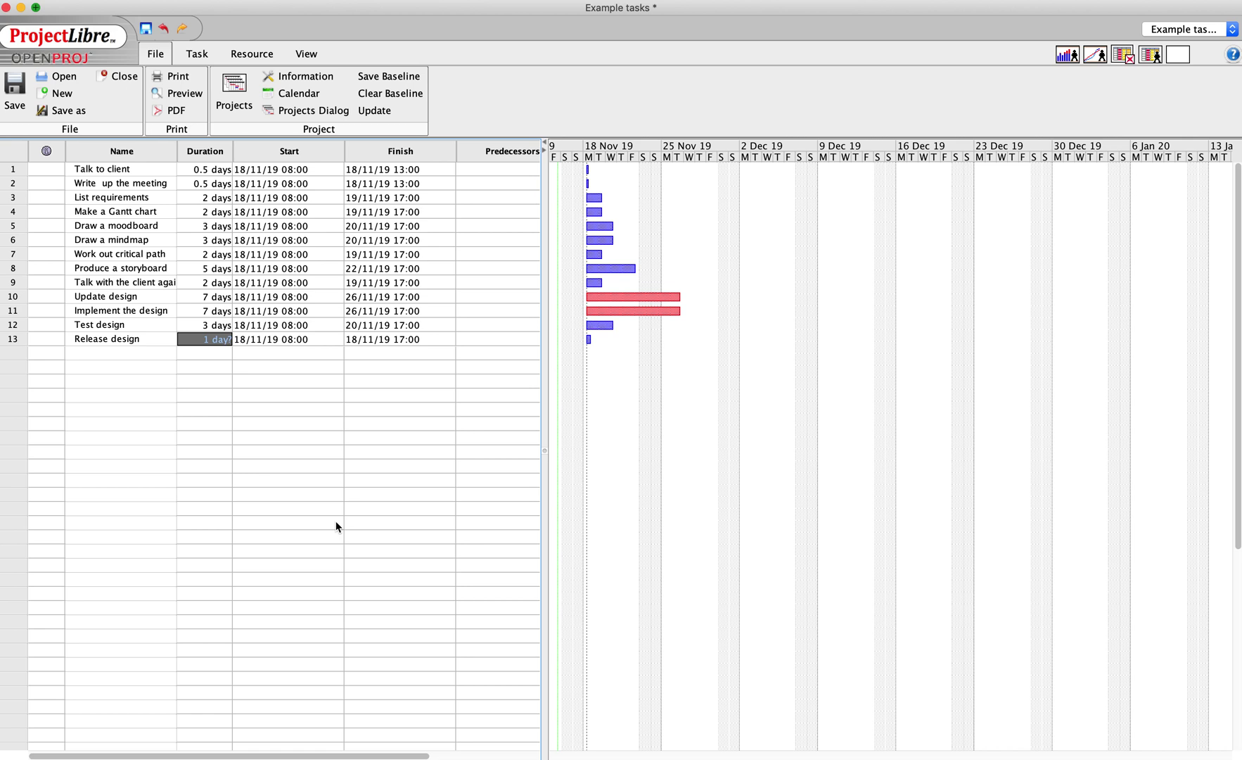
{"action": "type", "text": "1"}
{"action": "key", "text": "Up"}
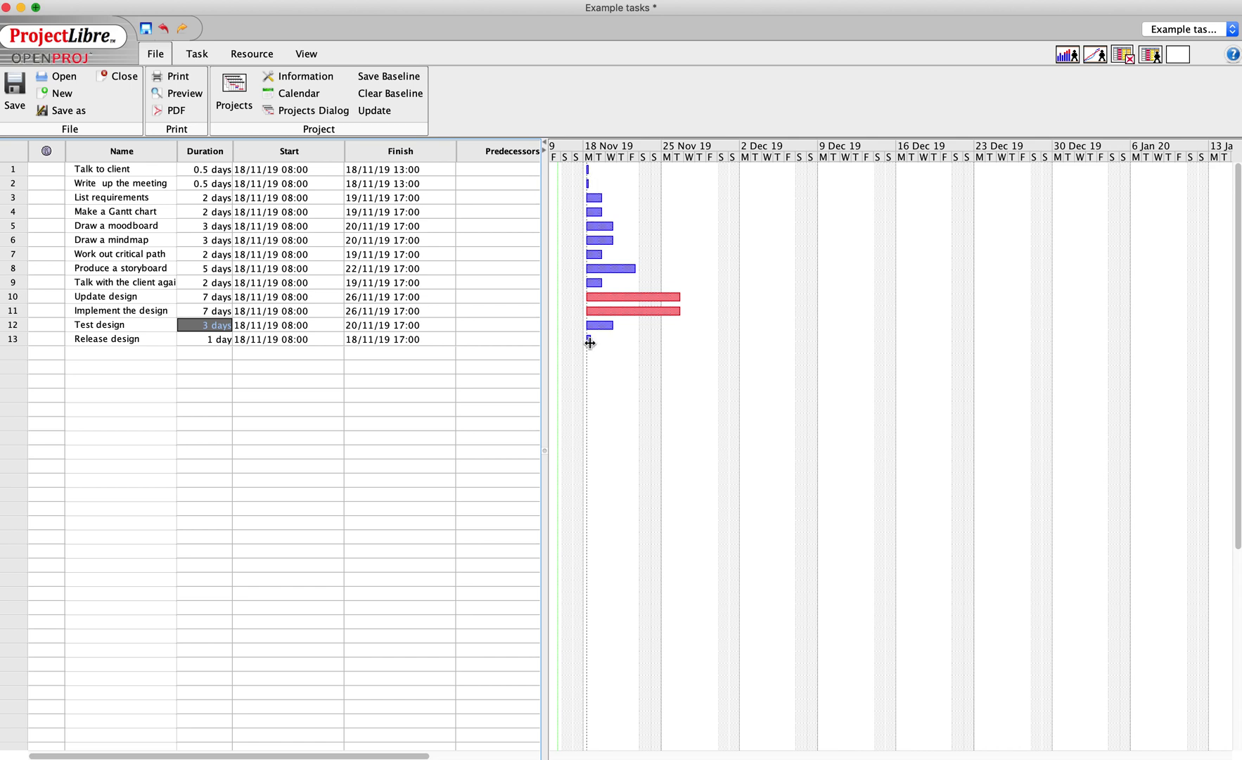
{"action": "left_click", "coordinate": [497, 184]}
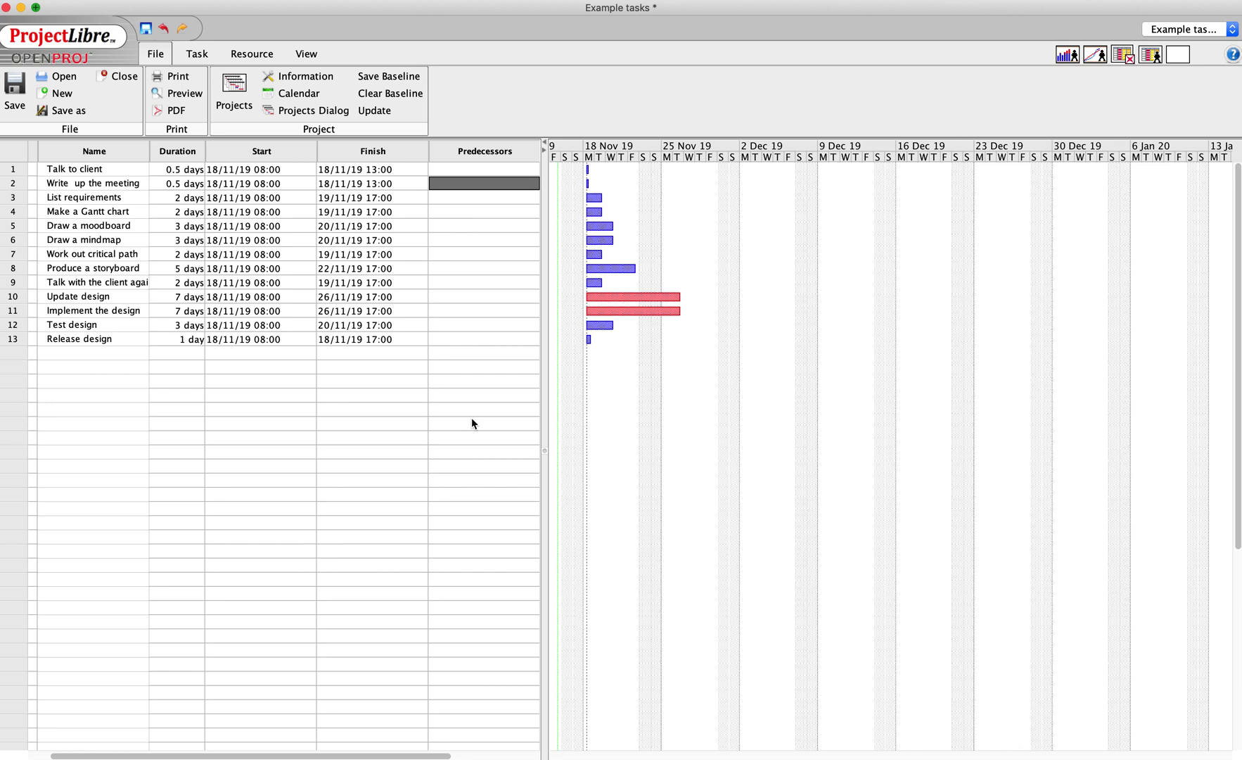
Make task 2 follow task 1 and List requirements follow task 2
{"action": "scroll", "coordinate": [472, 417], "scroll_direction": "left", "scroll_amount": 2}
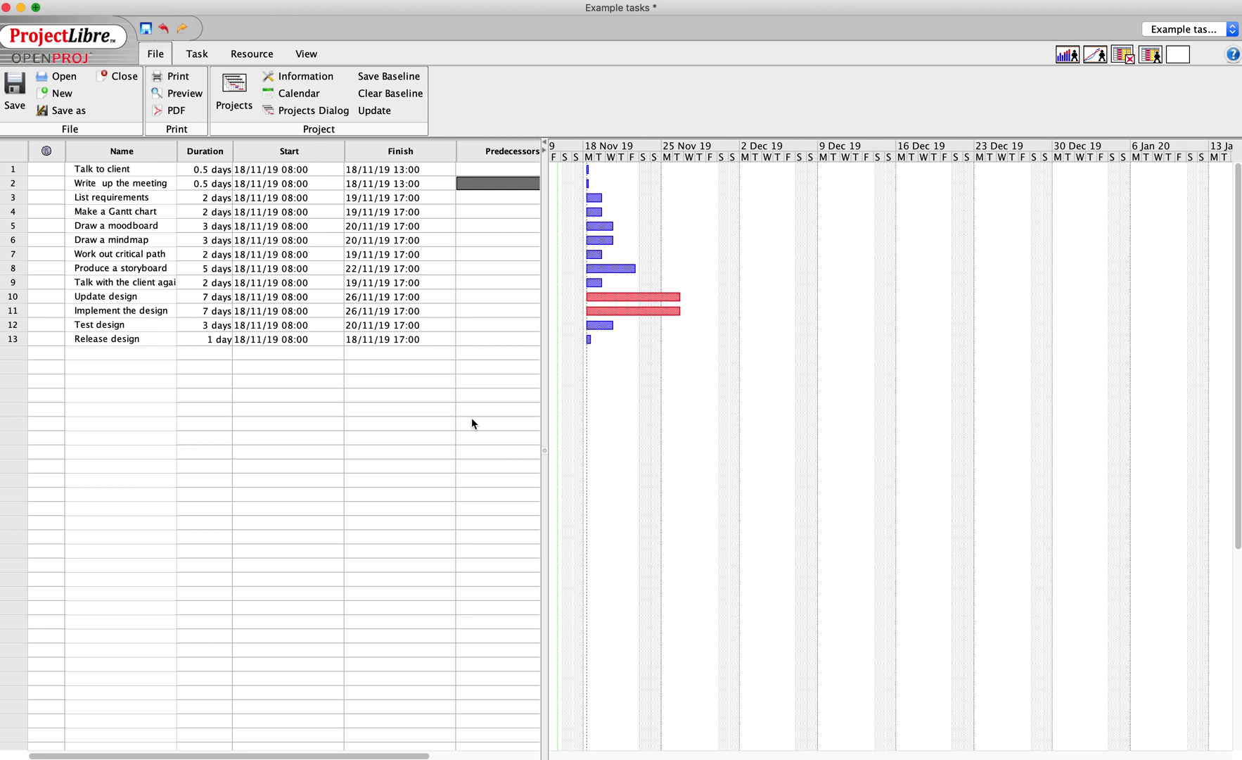
{"action": "type", "text": "1"}
{"action": "key", "text": "Return"}
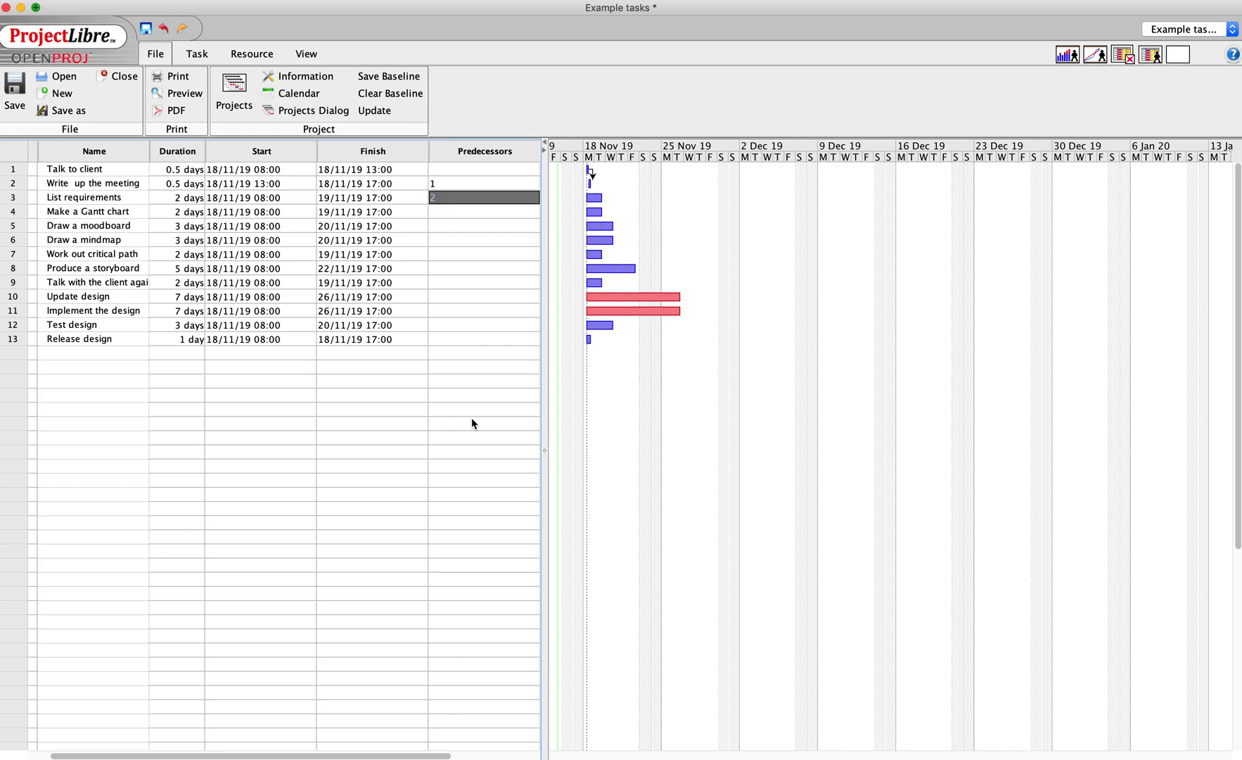
{"action": "type", "text": "2"}
{"action": "key", "text": "Return"}
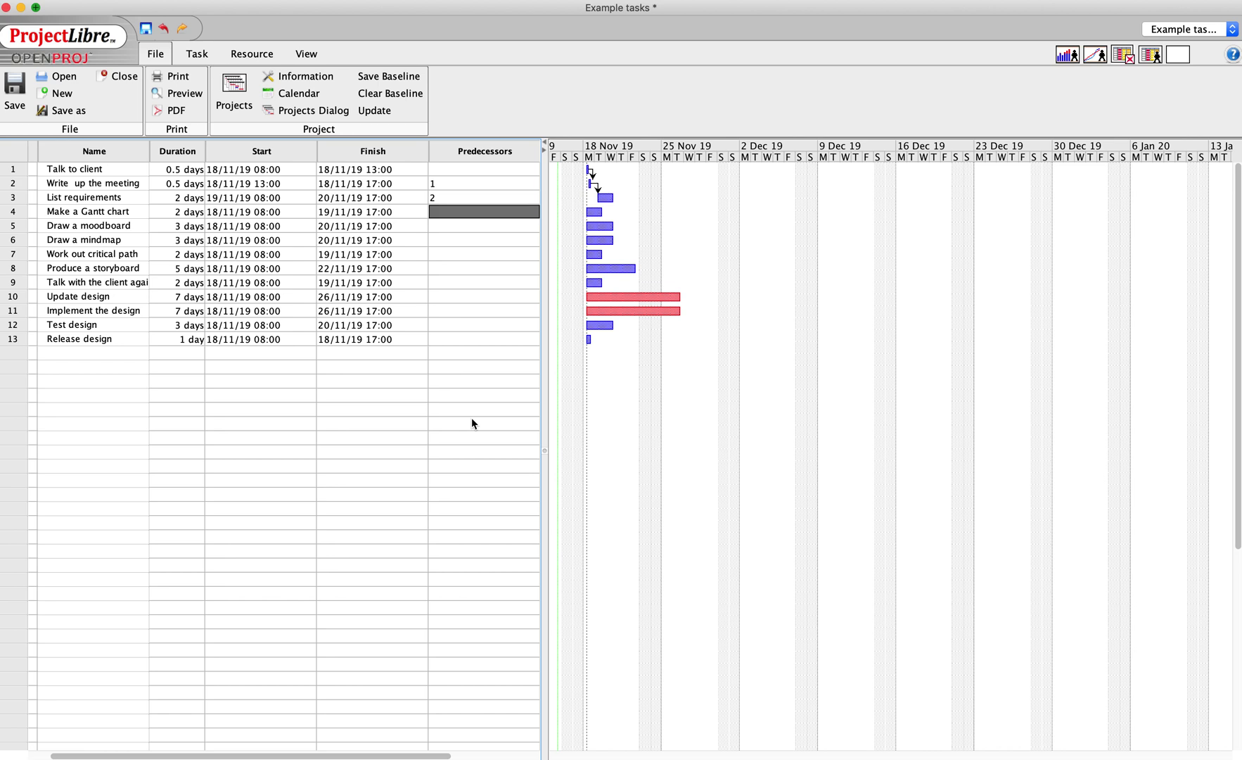
Make tasks 4–6 follow task 2 and Work out critical path follow task 4
{"action": "type", "text": "2"}
{"action": "key", "text": "Return"}
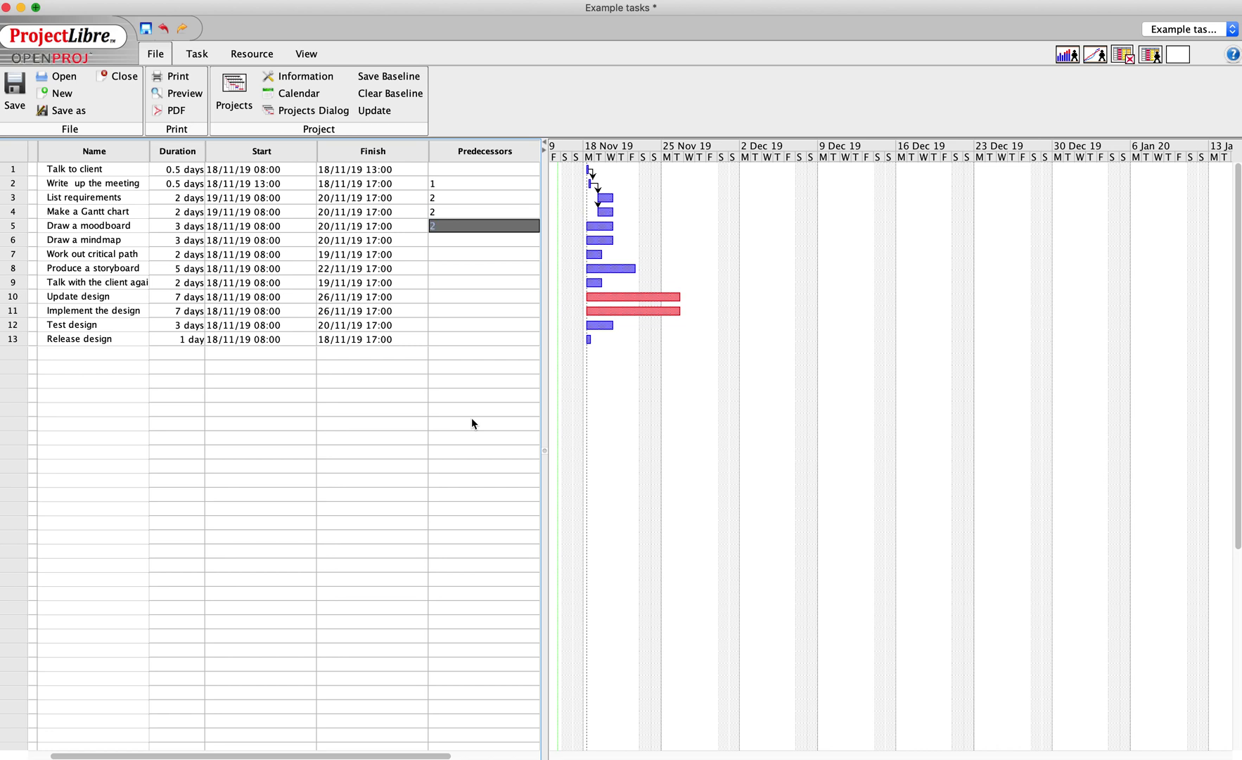
{"action": "type", "text": "2"}
{"action": "key", "text": "Return"}
{"action": "type", "text": "2"}
{"action": "key", "text": "Return"}
{"action": "key", "text": "Up"}
{"action": "key", "text": "Up"}
{"action": "key", "text": "Up"}
{"action": "key", "text": "Up"}
{"action": "key", "text": "Down"}
{"action": "key", "text": "Down"}
{"action": "key", "text": "Down"}
{"action": "key", "text": "Up"}
{"action": "key", "text": "Up"}
{"action": "key", "text": "Up"}
{"action": "key", "text": "Up"}
{"action": "key", "text": "Down"}
{"action": "key", "text": "Down"}
{"action": "key", "text": "Down"}
{"action": "key", "text": "Down"}
{"action": "key", "text": "Down"}
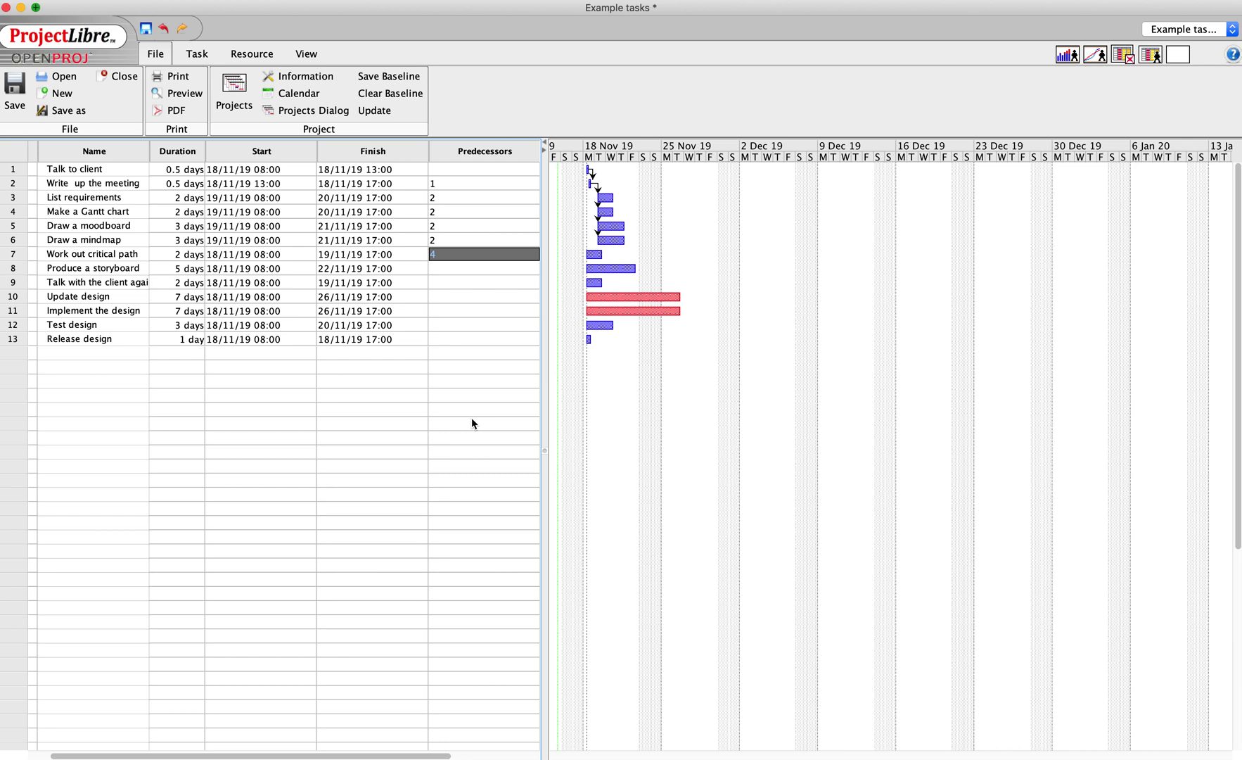
{"action": "key", "text": "Return"}
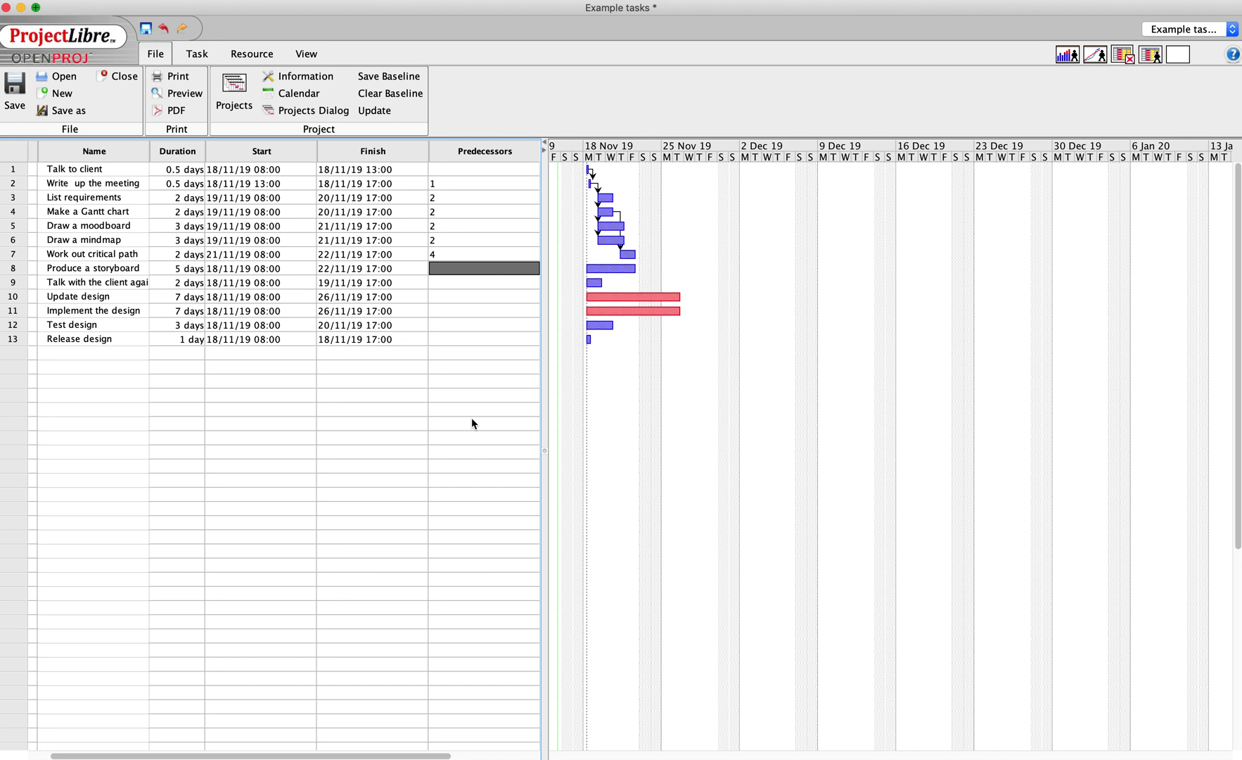
Set Produce a storyboard's predecessors to 3;5;6 so it follows tasks 3, 5 and 6
{"action": "key", "text": "BackSpace"}
{"action": "type", "text": "5;6"}
{"action": "key", "text": "Return"}
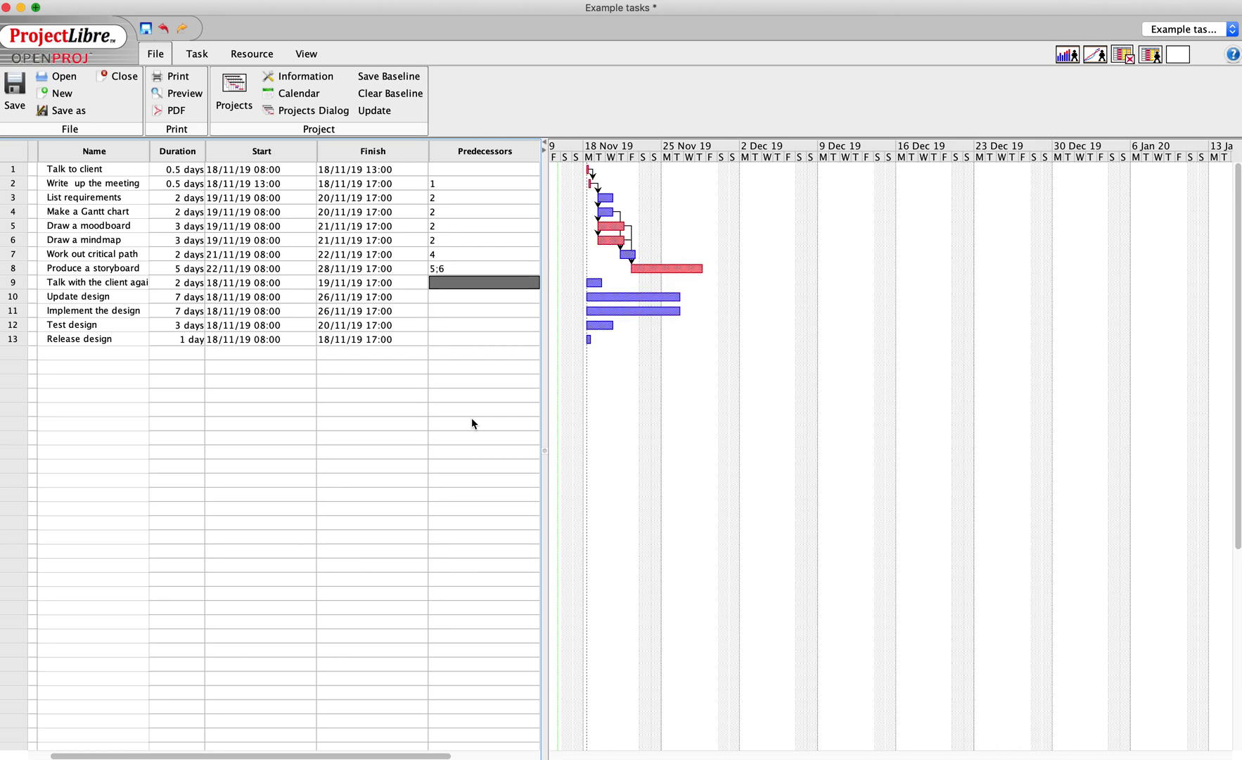
{"action": "key", "text": "Up"}
{"action": "key", "text": "Up"}
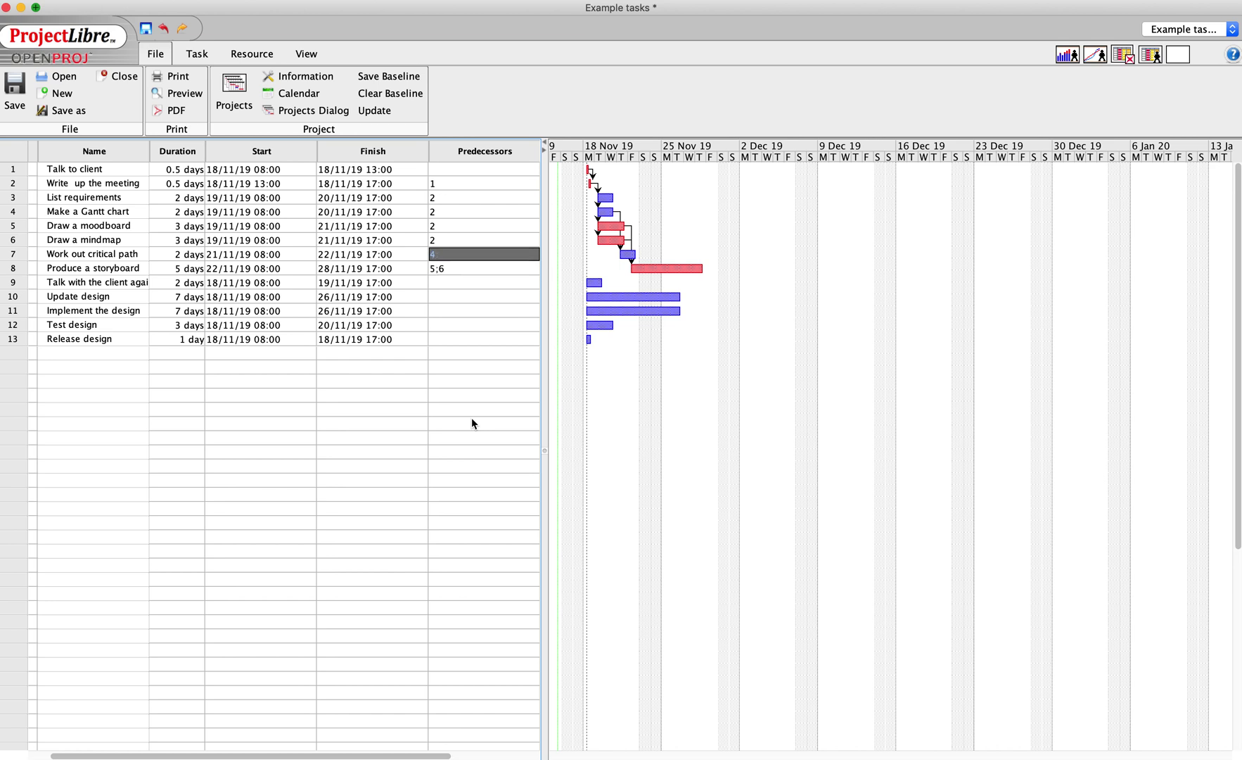
{"action": "key", "text": "Up"}
{"action": "key", "text": "Up"}
{"action": "key", "text": "Up"}
{"action": "key", "text": "Down"}
{"action": "key", "text": "Down"}
{"action": "key", "text": "Down"}
{"action": "key", "text": "Up"}
{"action": "key", "text": "Up"}
{"action": "key", "text": "Up"}
{"action": "key", "text": "Up"}
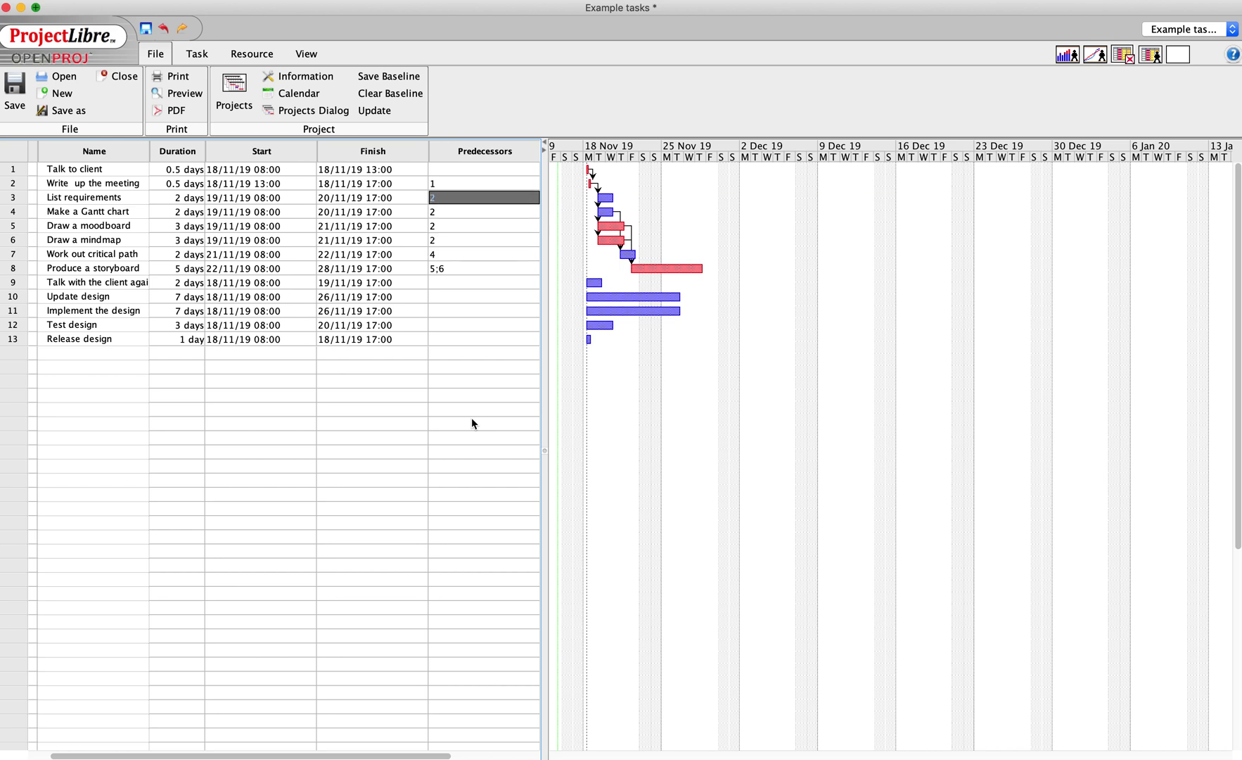
{"action": "key", "text": "Down"}
{"action": "key", "text": "Down"}
{"action": "key", "text": "Down"}
{"action": "key", "text": "Down"}
{"action": "key", "text": "Down"}
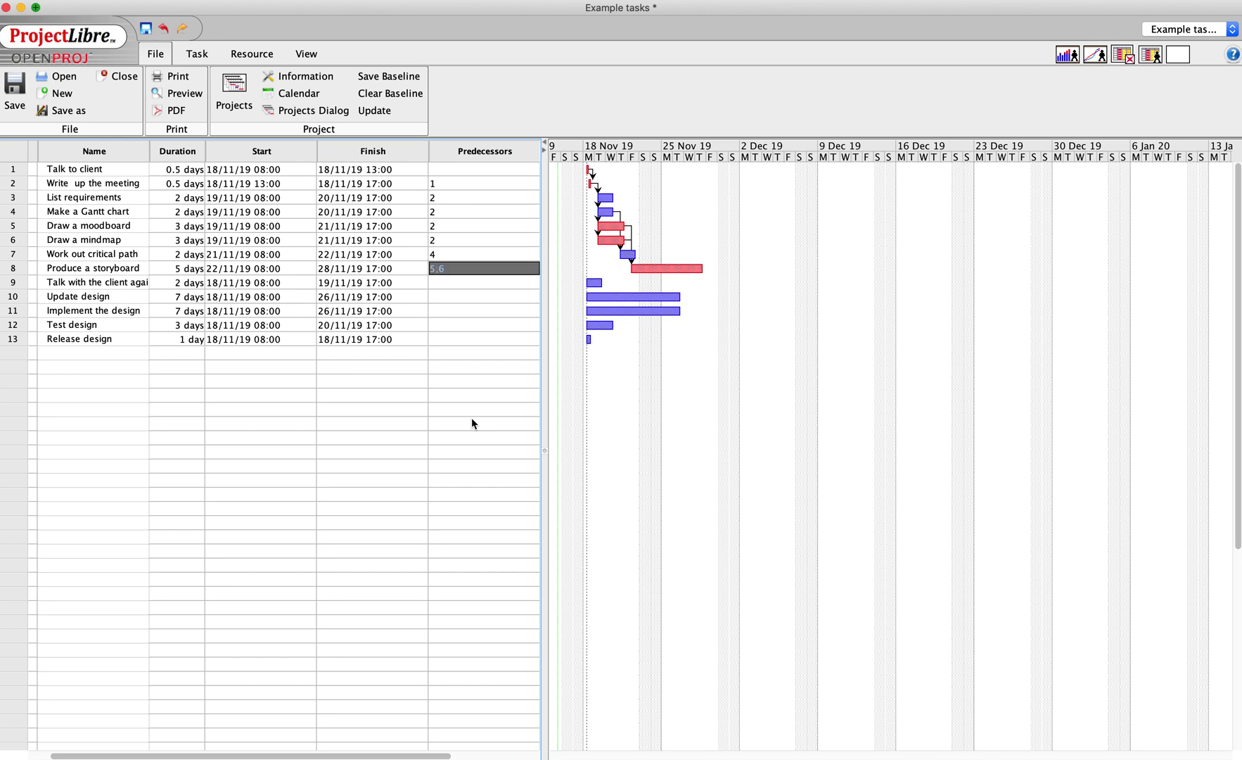
{"action": "double_click", "coordinate": [433, 271]}
{"action": "type", "text": "3;"}
{"action": "key", "text": "Return"}
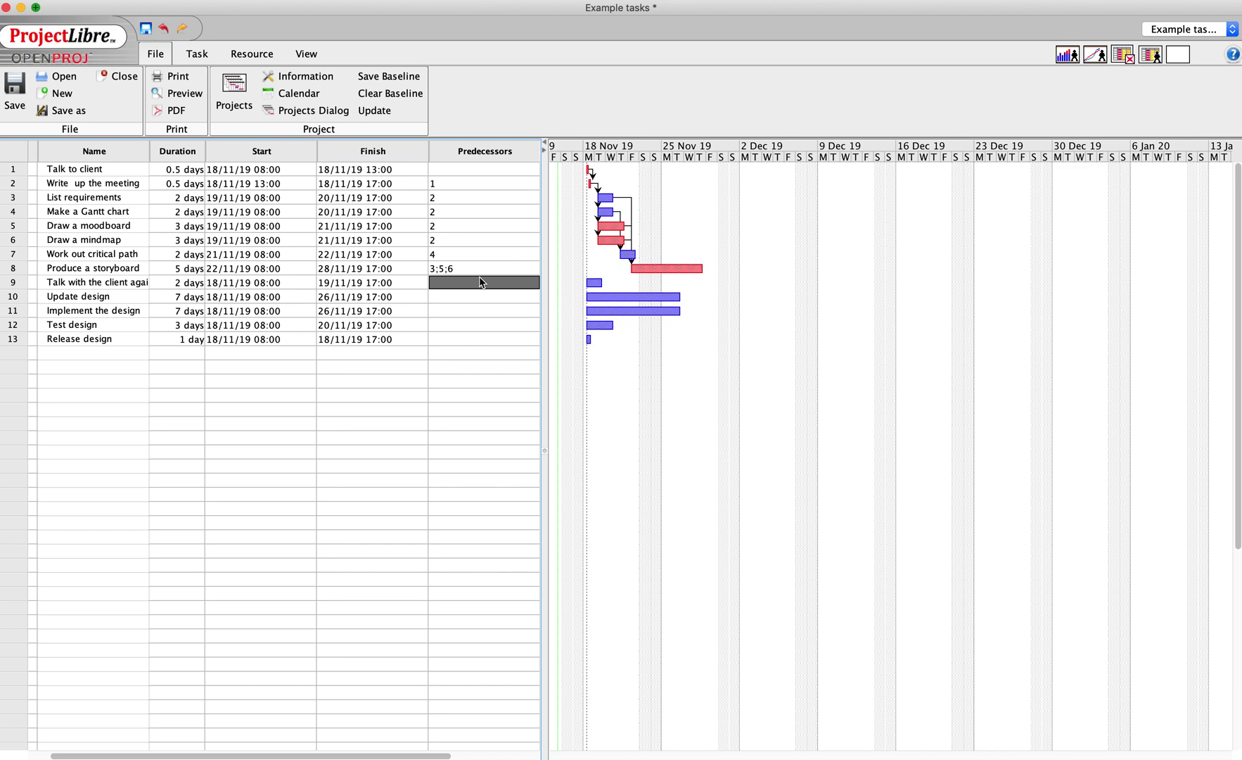
Chain tasks 9–13 with predecessors 8, 9, 10, 11 and 12 respectively
{"action": "type", "text": "8"}
{"action": "key", "text": "Return"}
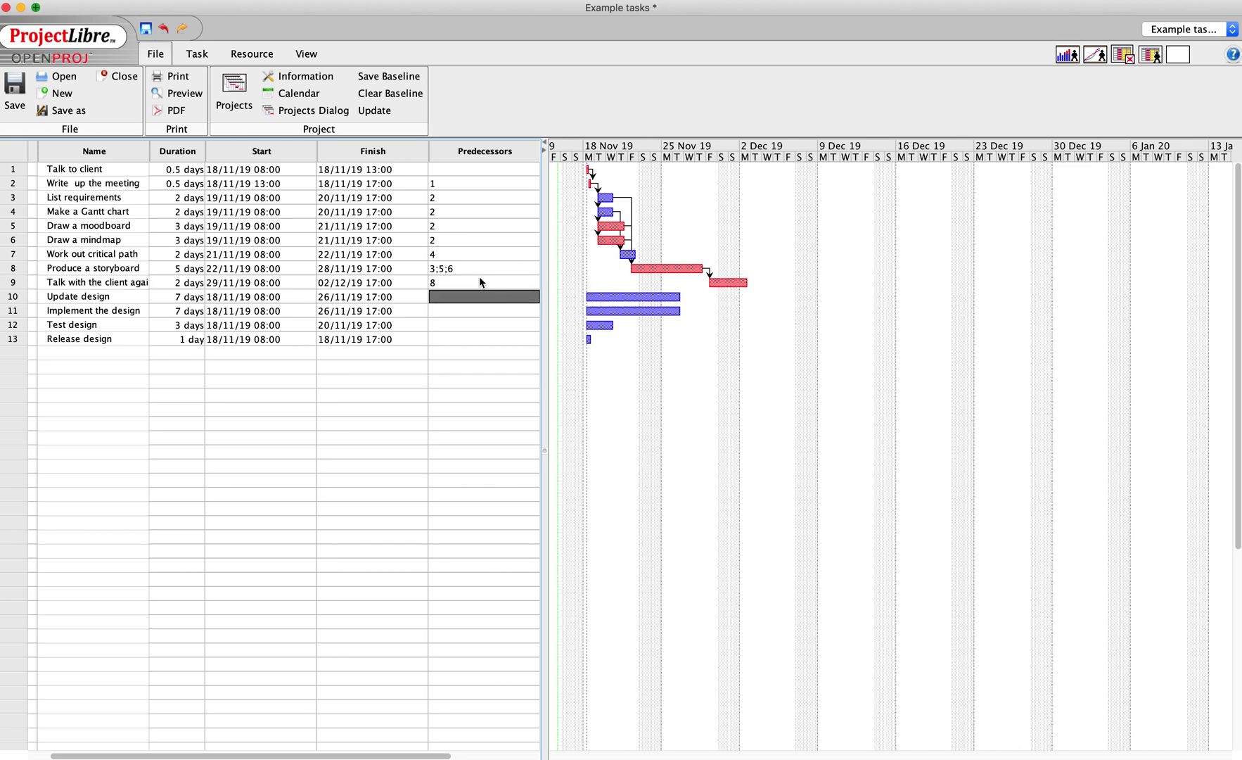
{"action": "key", "text": "Return"}
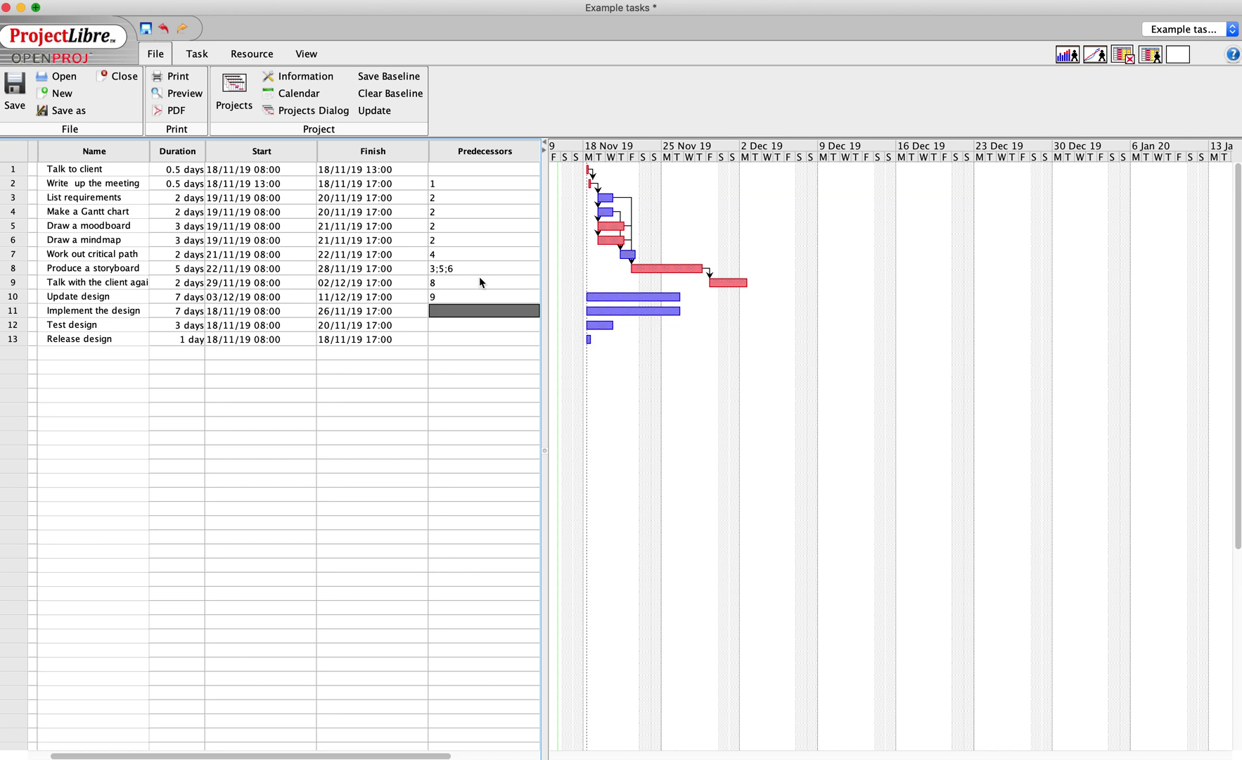
{"action": "type", "text": "10"}
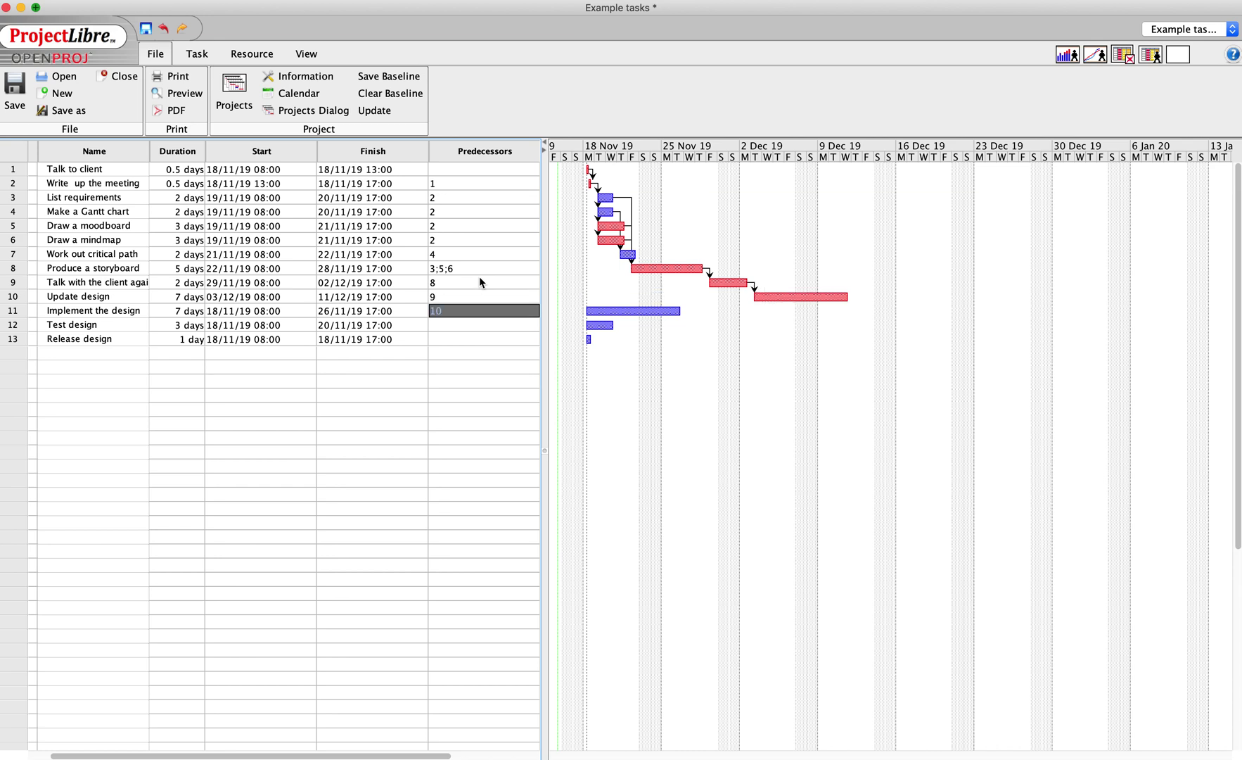
{"action": "key", "text": "Return"}
{"action": "type", "text": "12"}
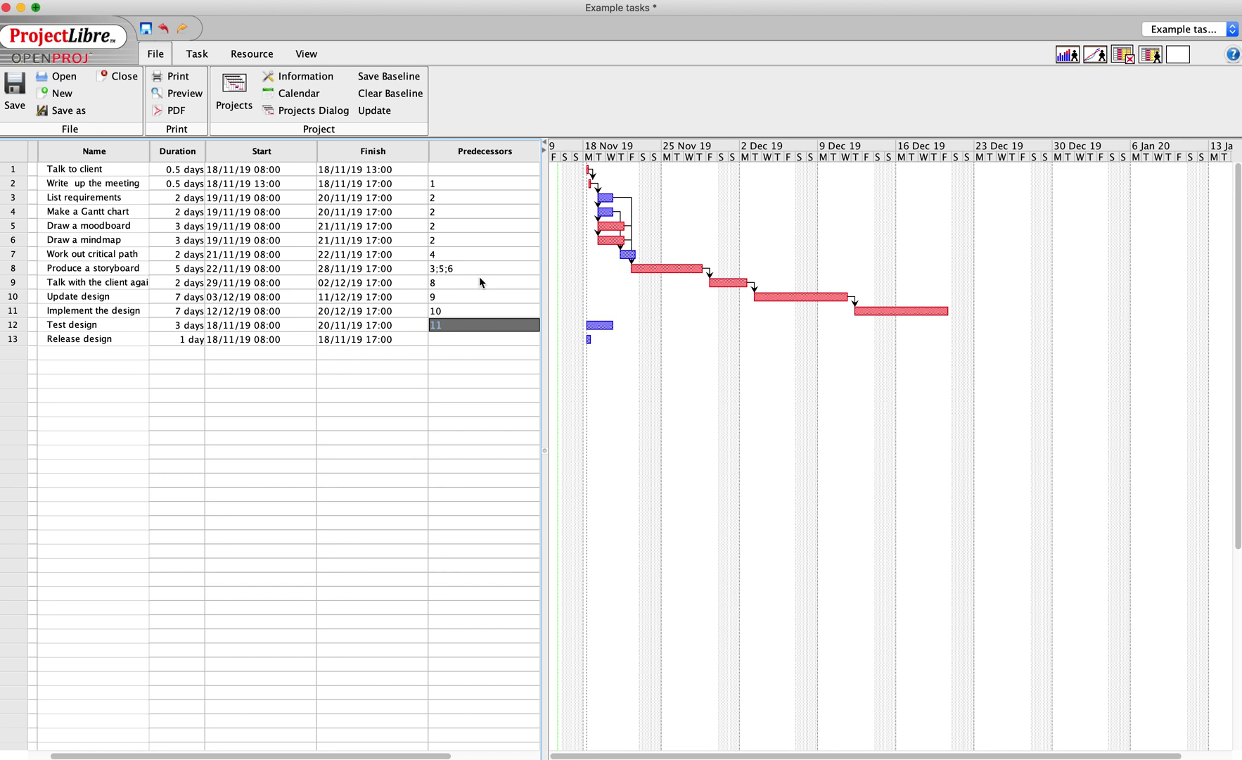
{"action": "key", "text": "Return"}
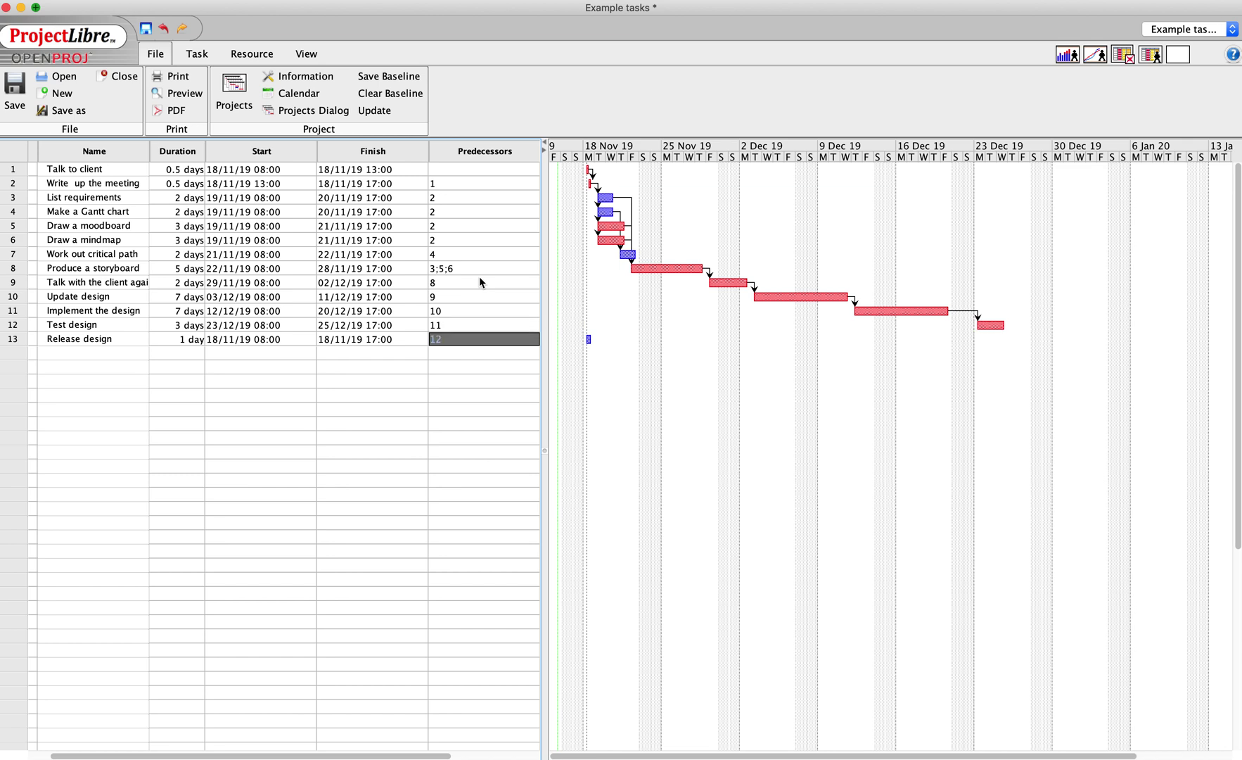
{"action": "key", "text": "Return"}
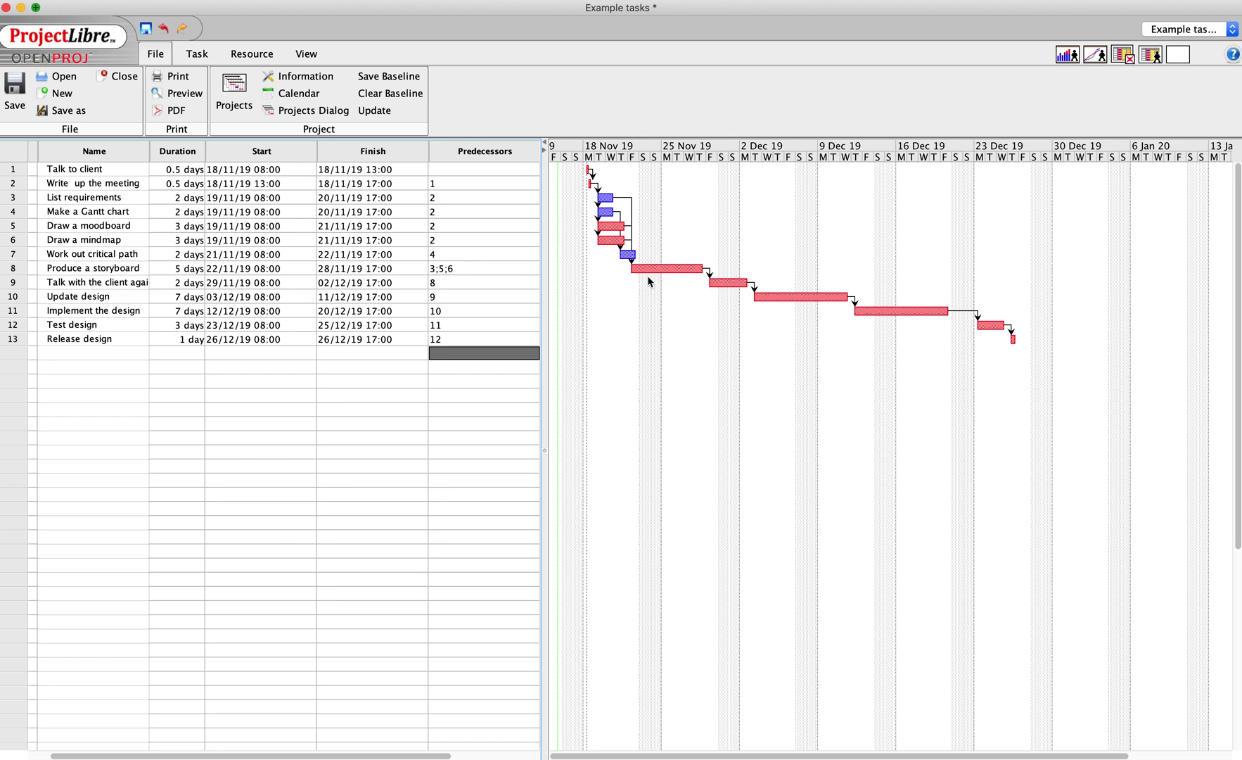
{"action": "left_click", "coordinate": [314, 77]}
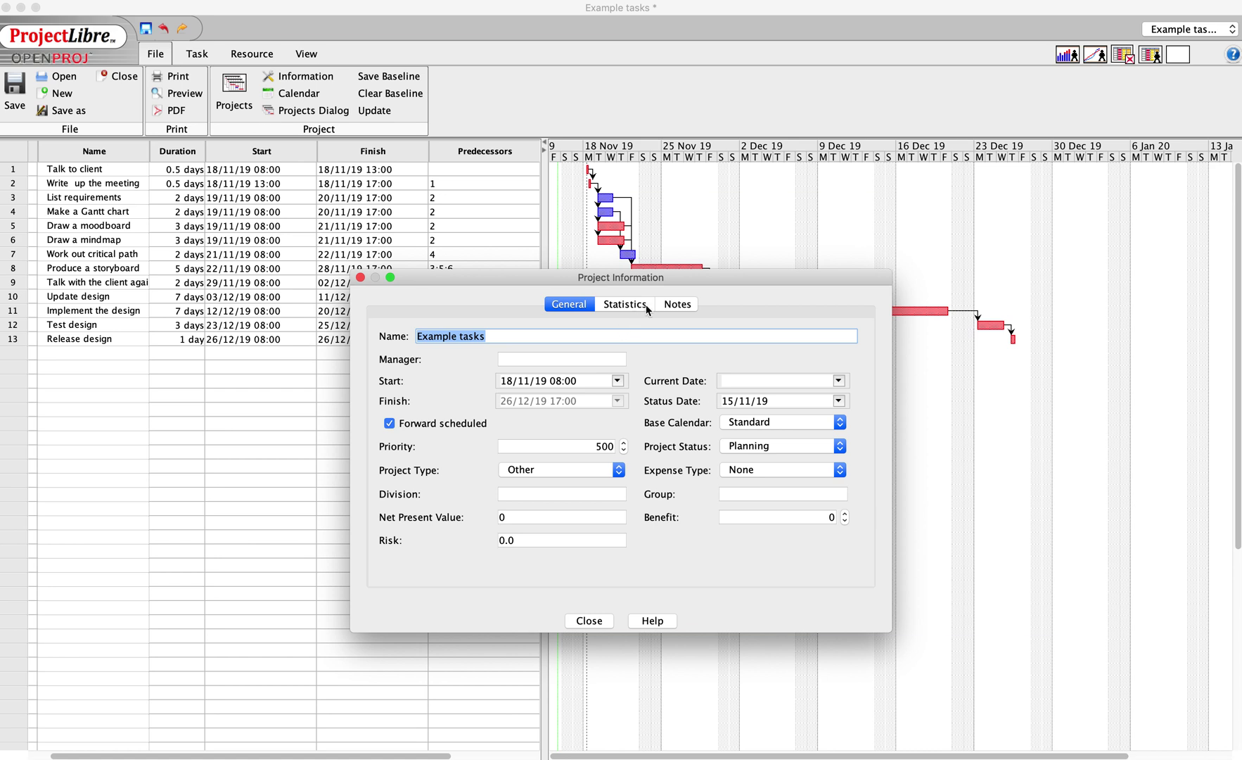
{"action": "left_click", "coordinate": [625, 304]}
{"action": "left_click", "coordinate": [678, 310]}
{"action": "left_click", "coordinate": [564, 305]}
{"action": "left_click", "coordinate": [768, 421]}
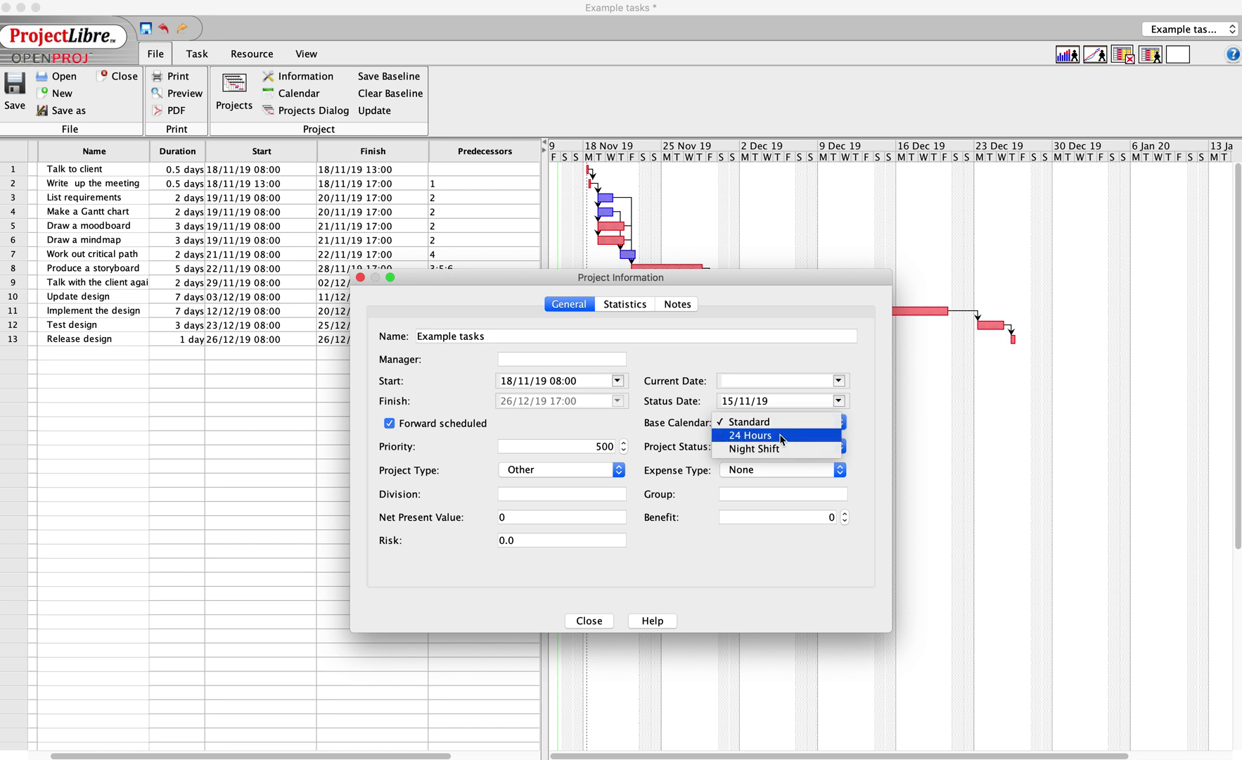
{"action": "left_click", "coordinate": [621, 406]}
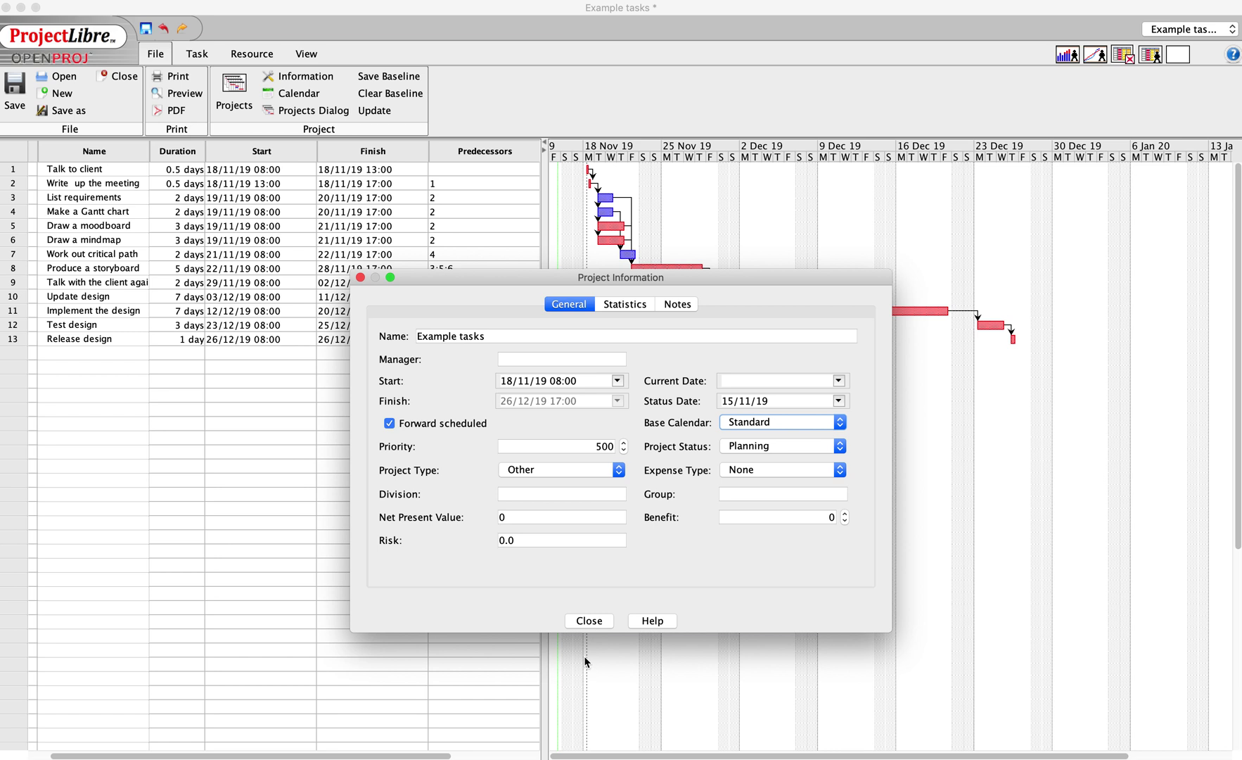
{"action": "left_click", "coordinate": [589, 620]}
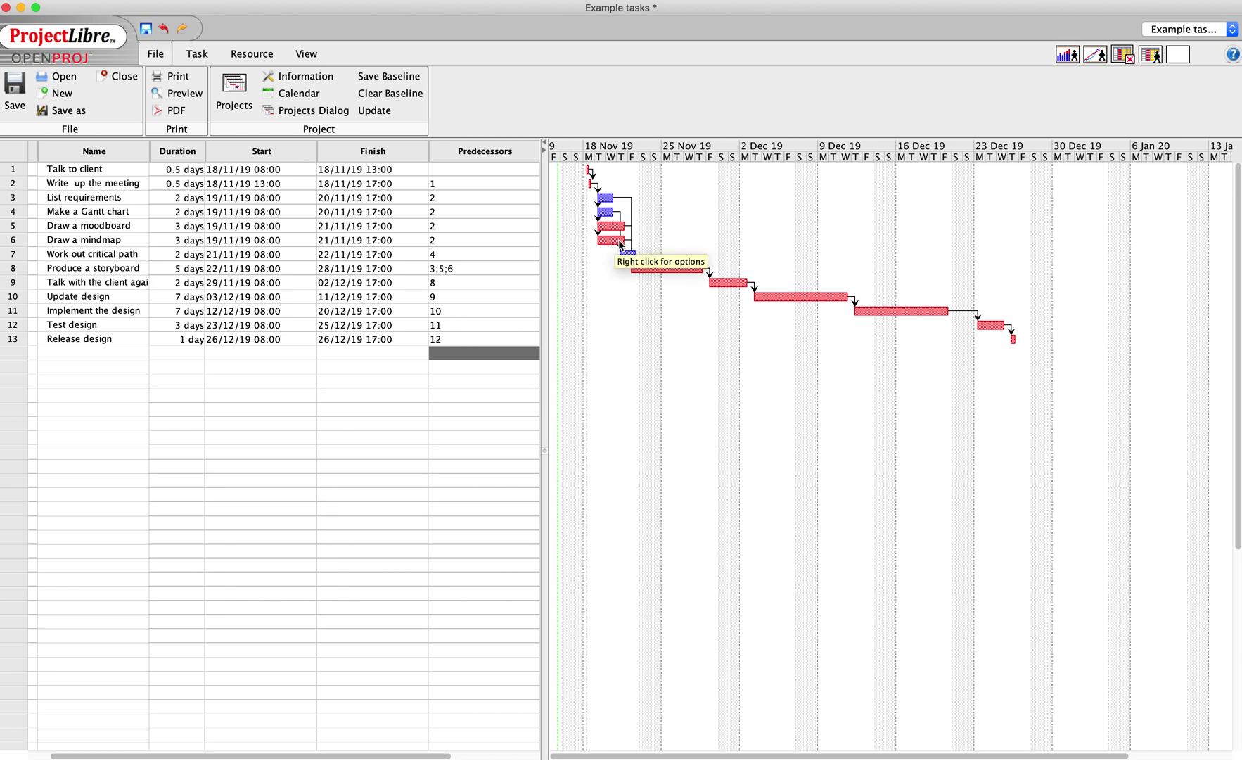
Start editing the Finish cell in the empty row beneath Release design
{"action": "double_click", "coordinate": [373, 400]}
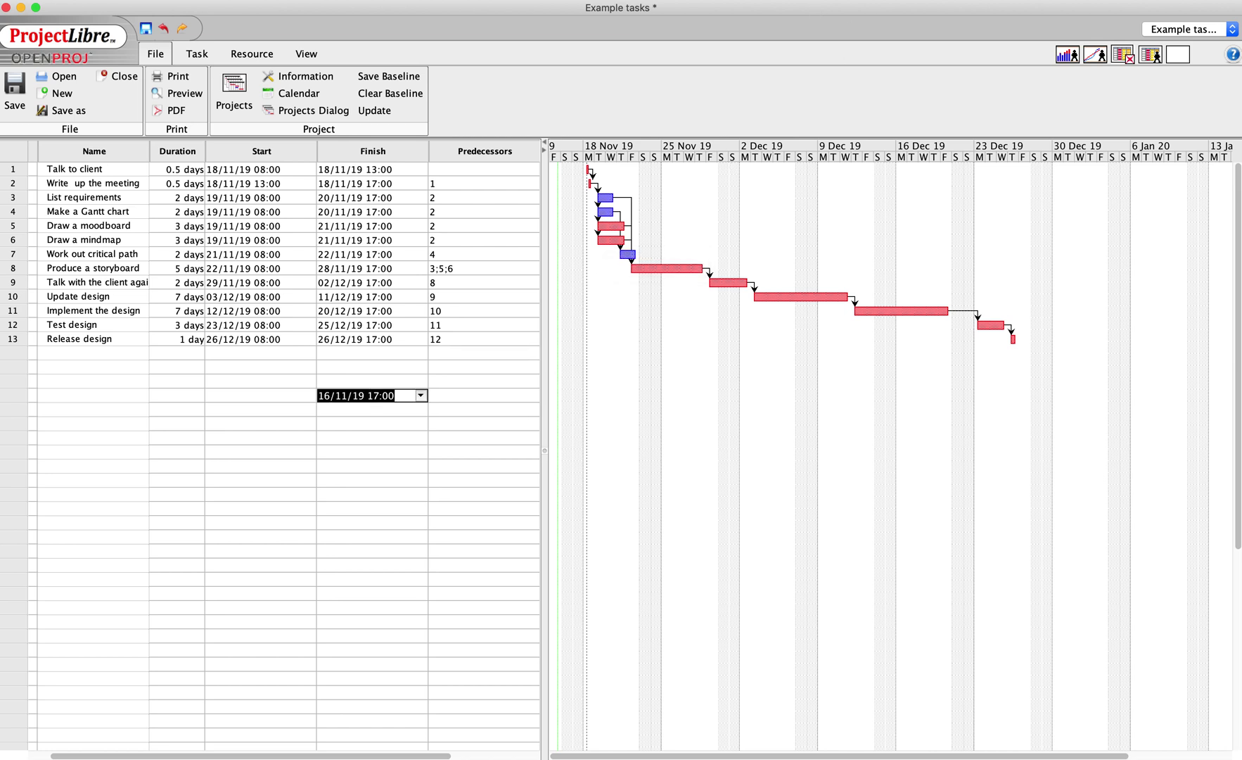